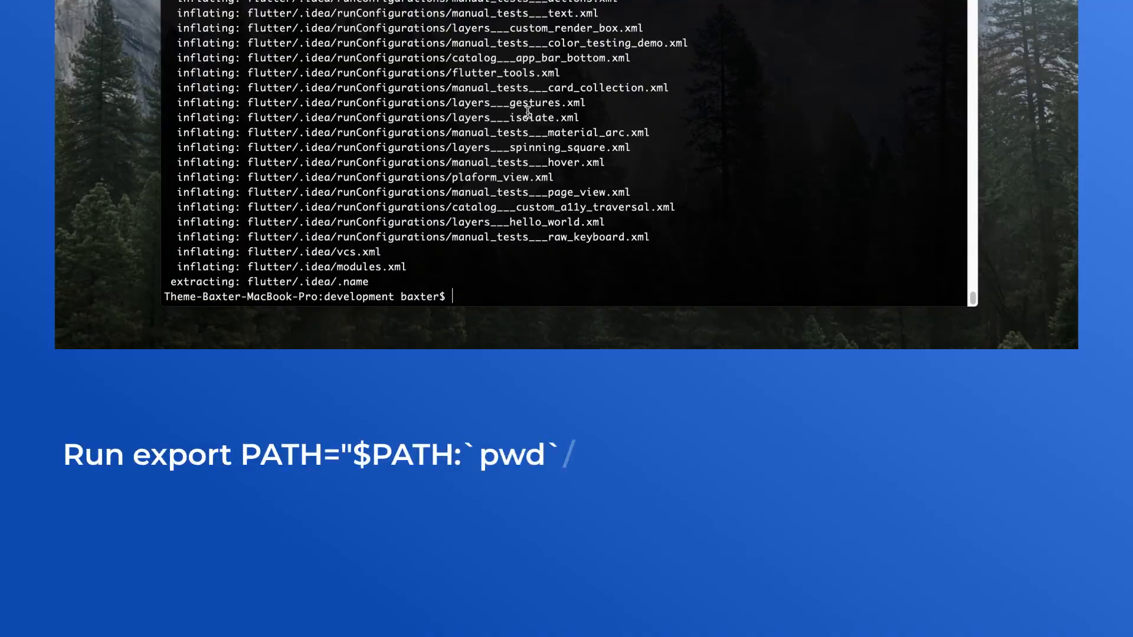
Add Flutter's bin folder to the shell path by running export PATH="$PATH:`pwd`/flutter/bin".
type("export PATH=\"$PATH:`pwd`/flutter/bin\"")
key("Return")
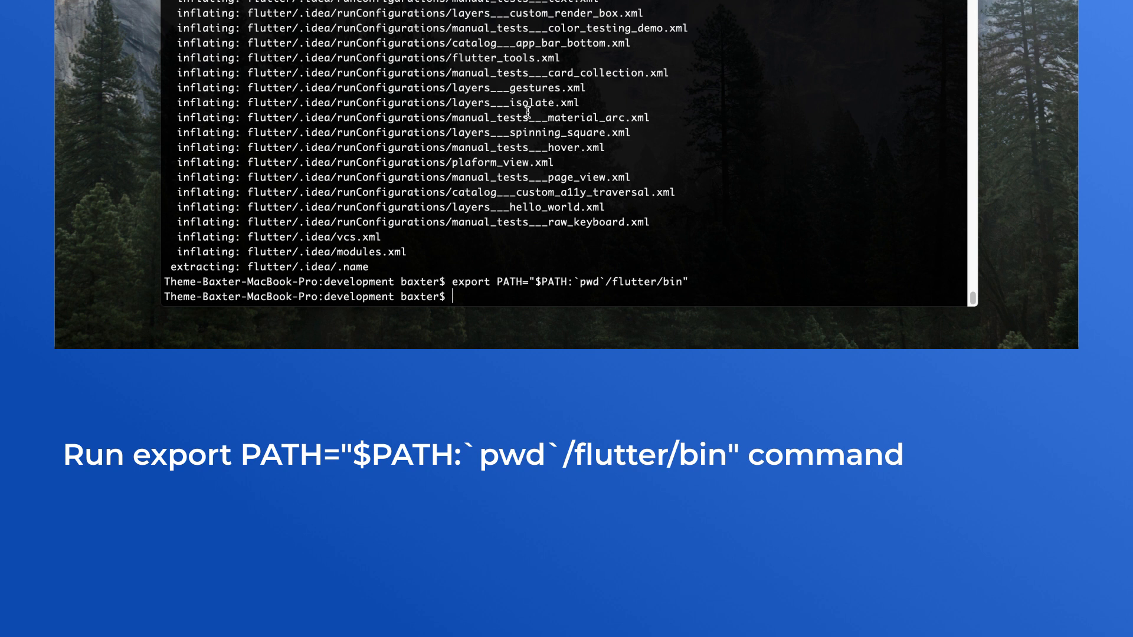
Run flutter precache to download the development binaries, followed by flutter doctor to check the setup.
type("flutter precache")
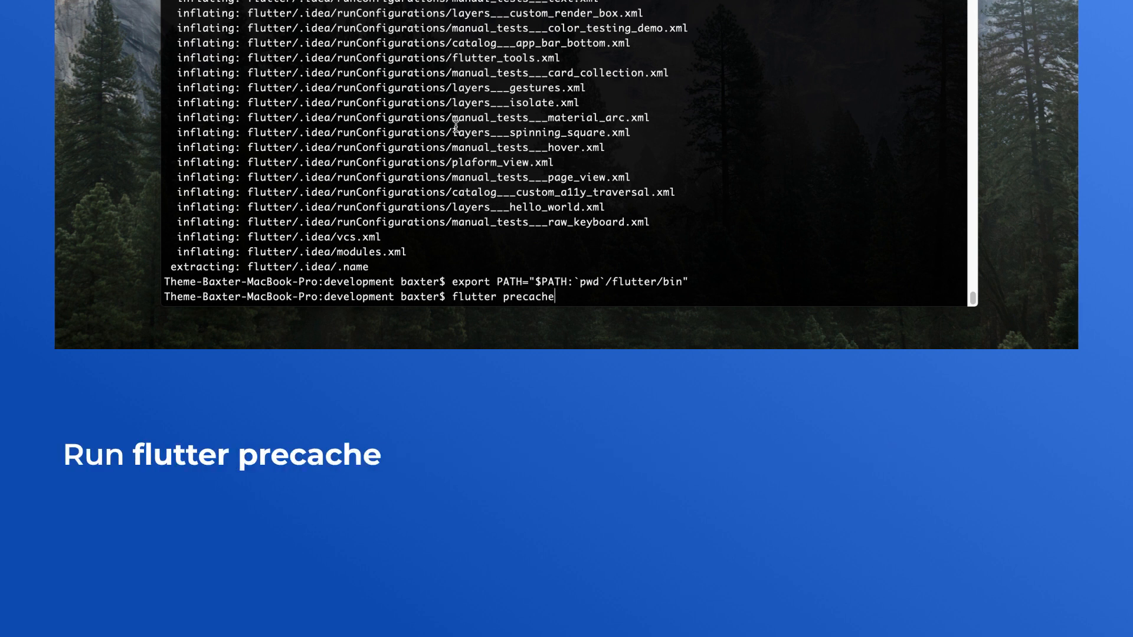
key("Return")
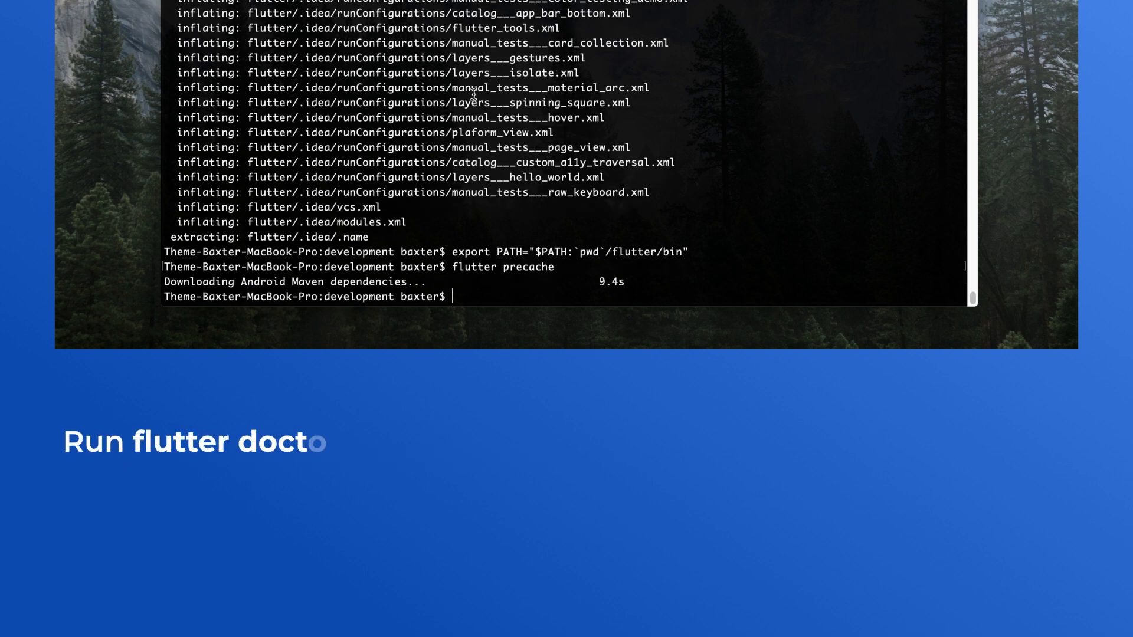
type("flutter doctor")
key("Return")
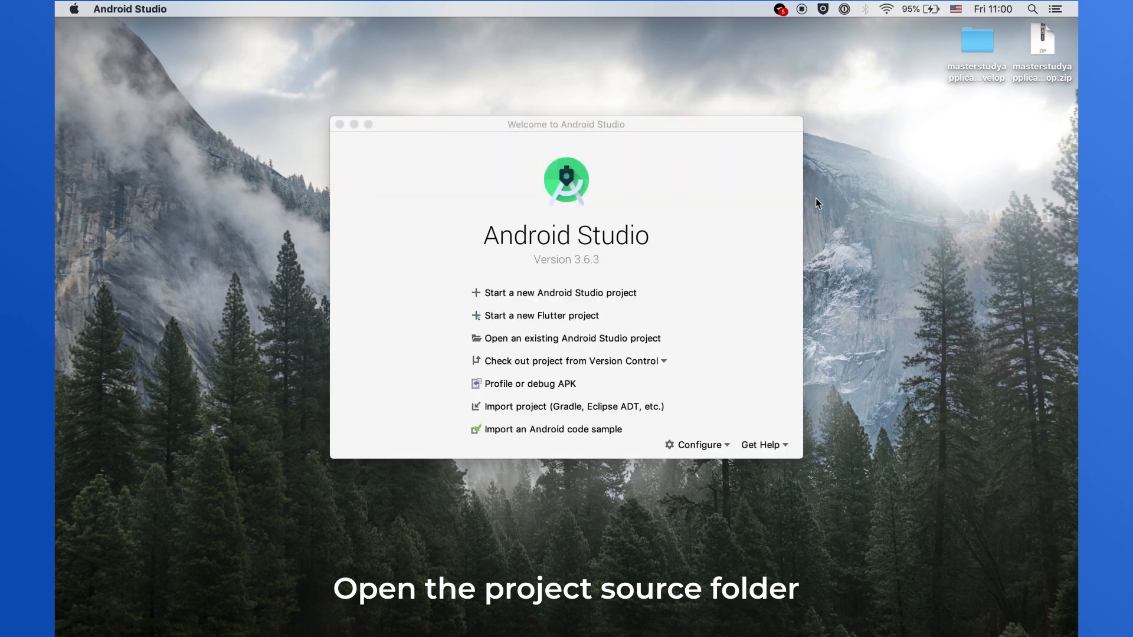
Switch to Android Studio, open the existing masterstudyapplication-develop project from the Desktop, and maximize its window.
left_click(624, 340)
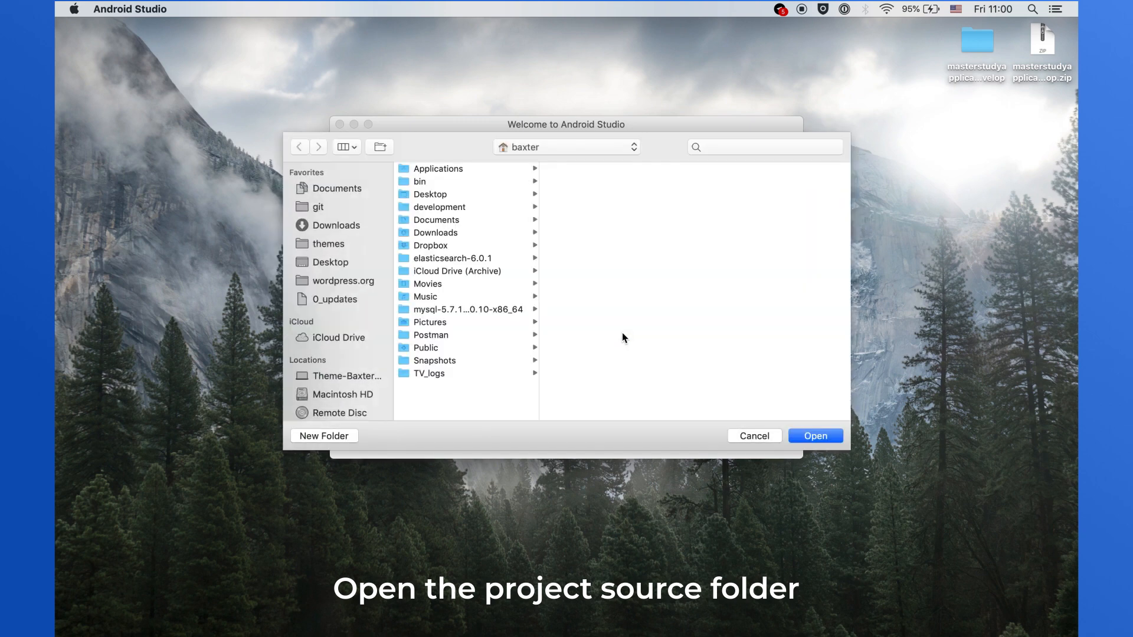
left_click(455, 199)
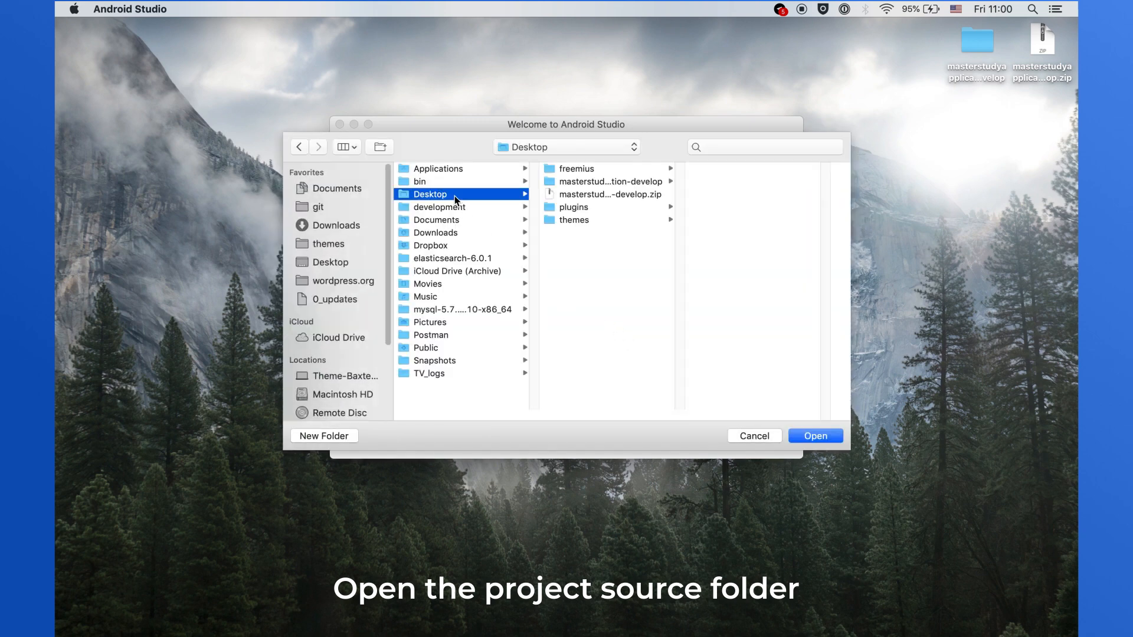
left_click(607, 183)
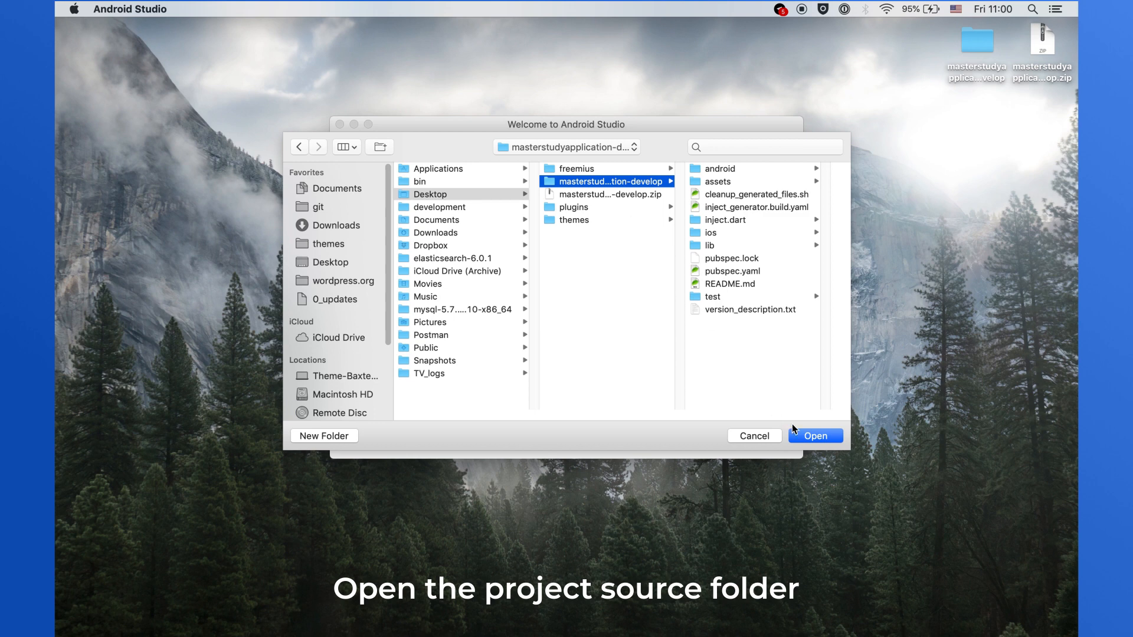
left_click(805, 435)
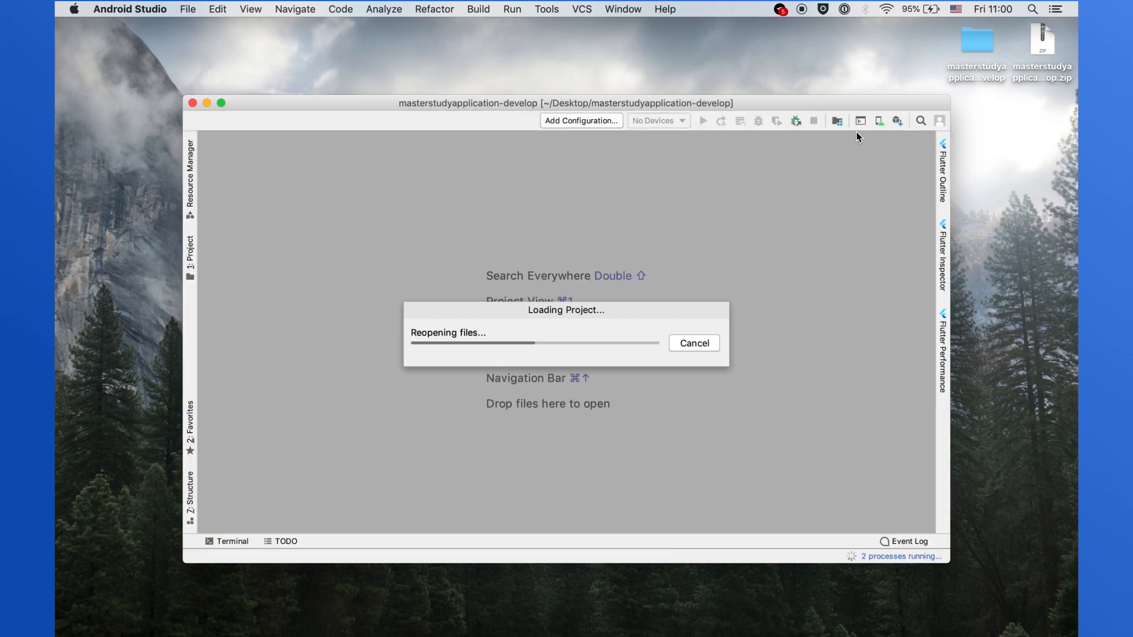
double_click(861, 103)
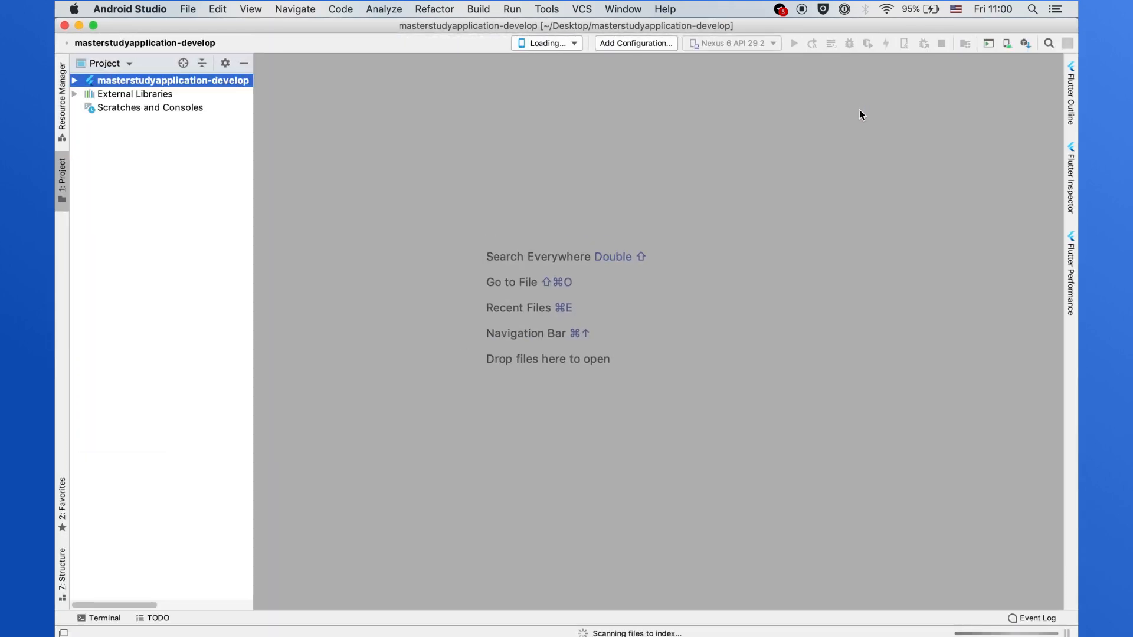
Open the Android SDK page under System Settings in the preferences.
left_click(130, 9)
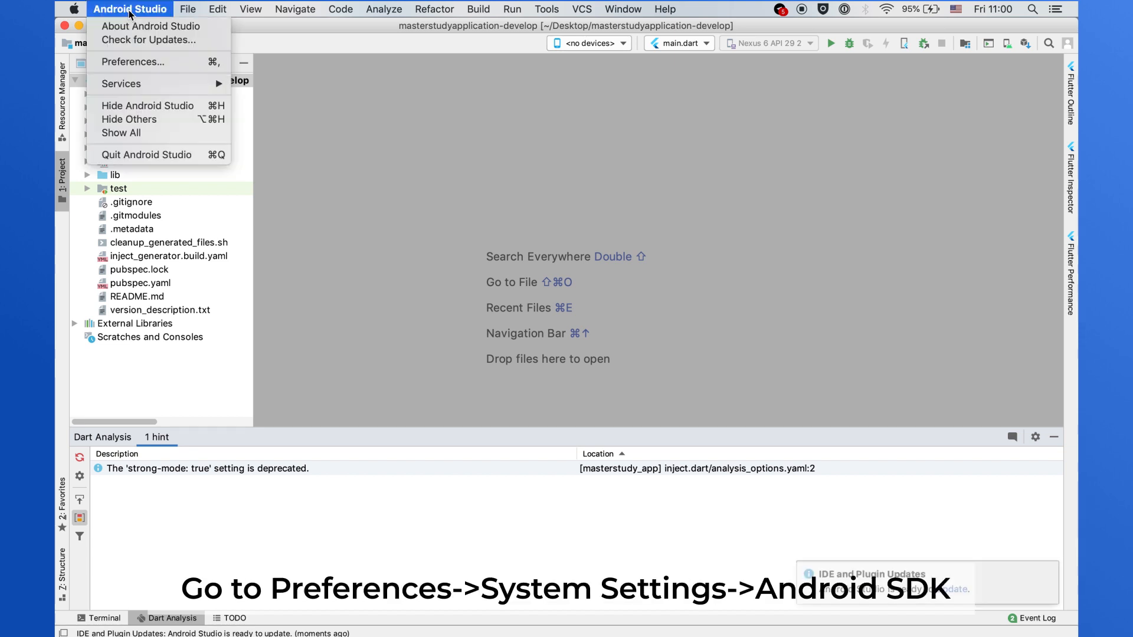
left_click(135, 61)
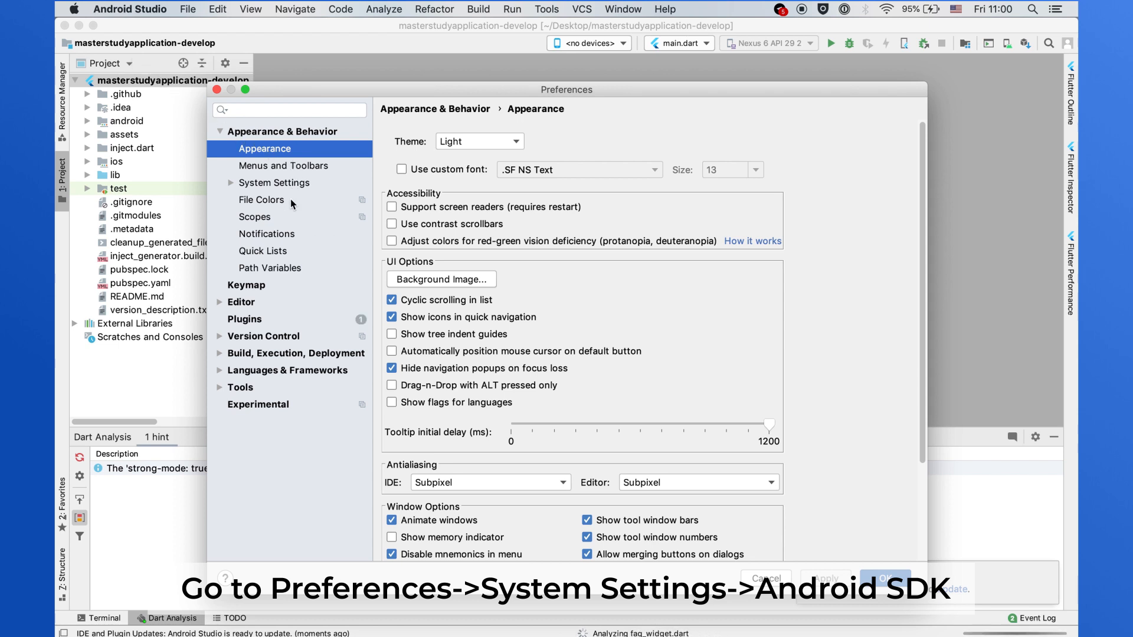
left_click(231, 183)
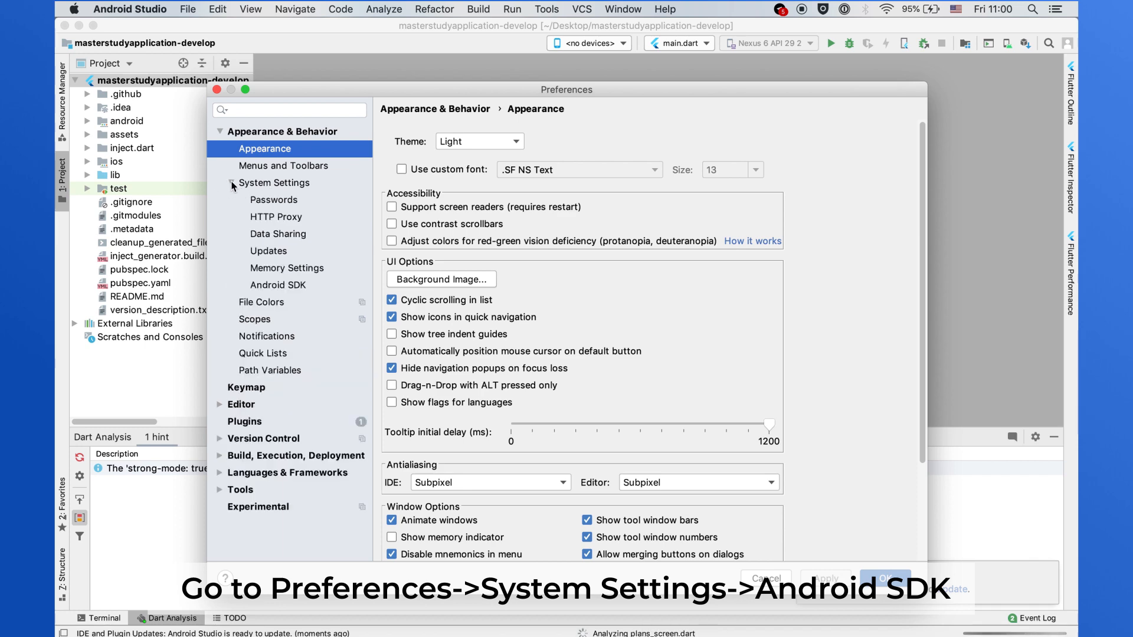
left_click(275, 288)
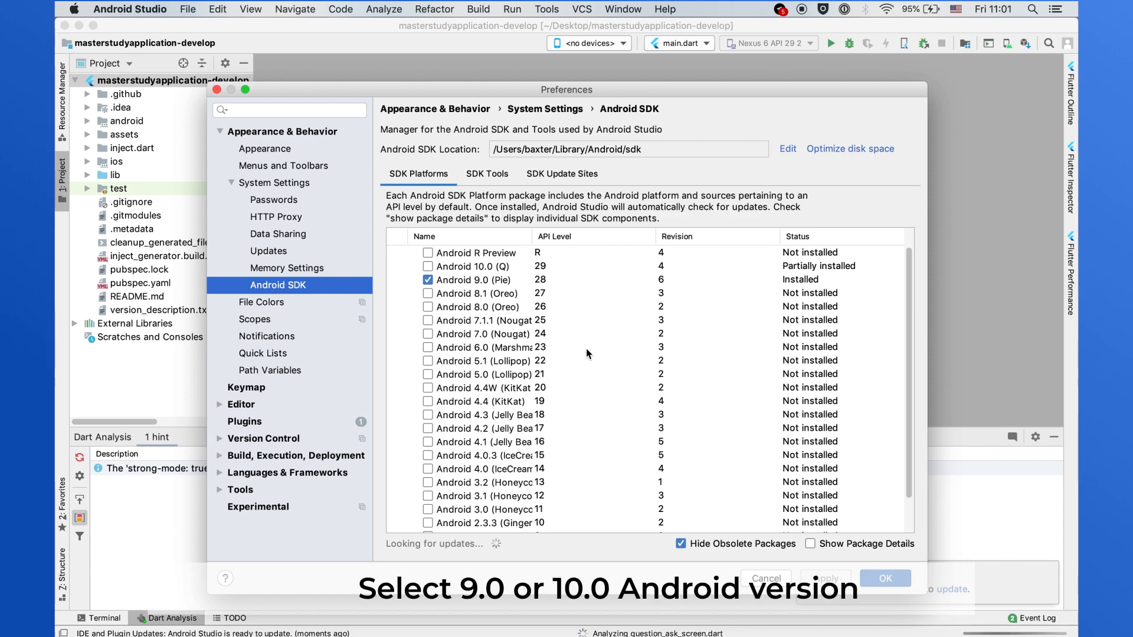
Show package details to review the Android 10.0 (Q) and 9.0 (Pie) platform packages, and view the SDK tools list.
left_click(810, 543)
scroll(497, 511, "down", 3)
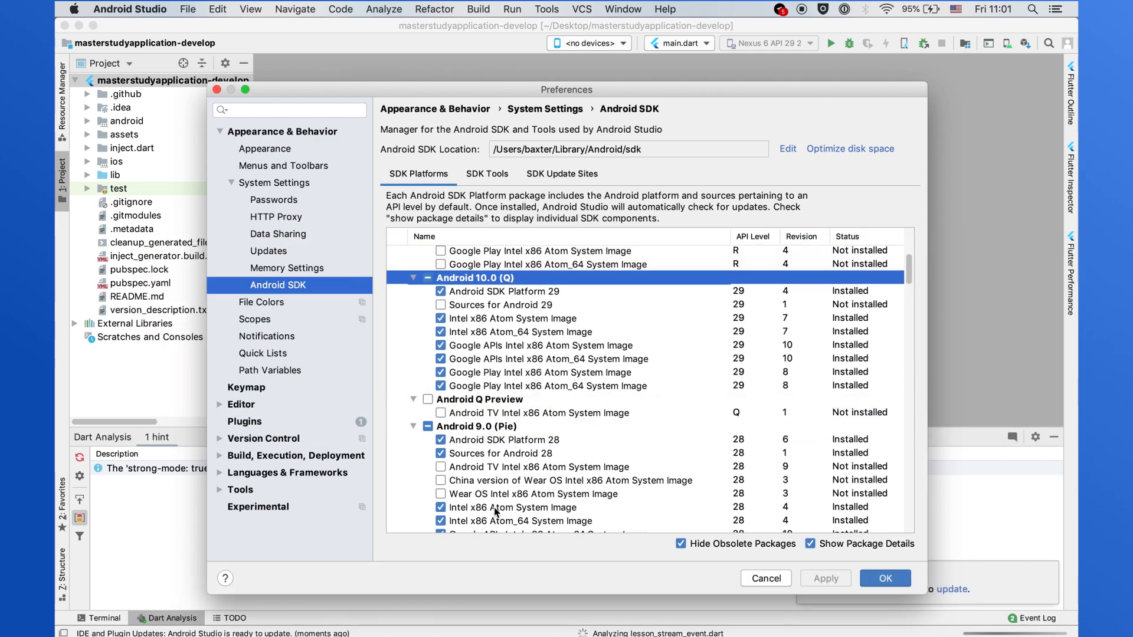
scroll(496, 512, "down", 4)
scroll(494, 507, "down", 1)
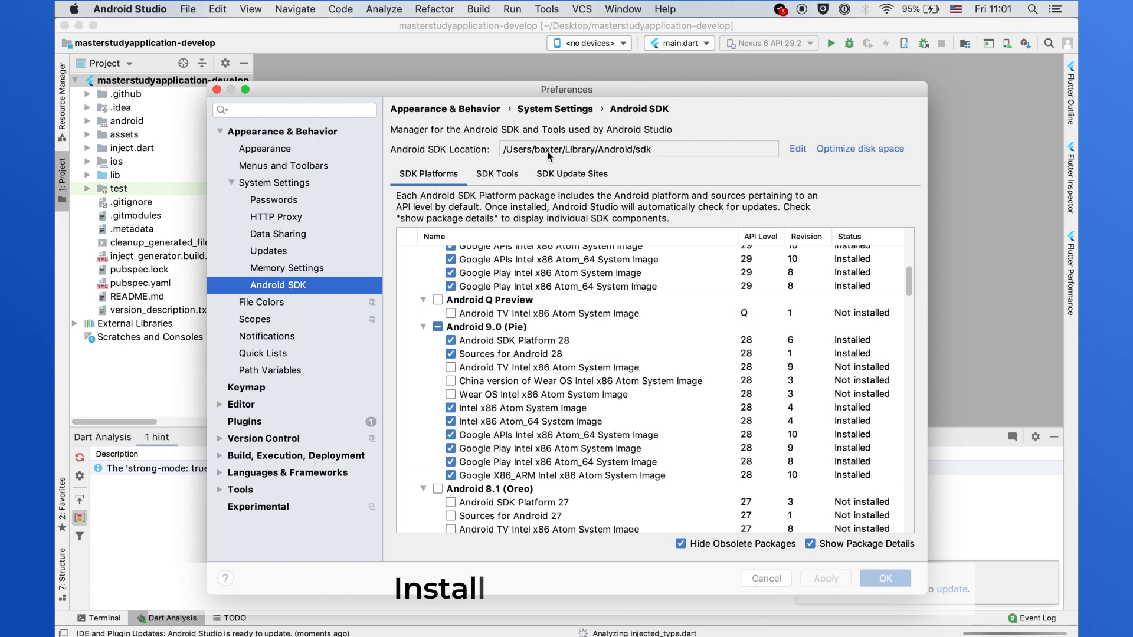
left_click(505, 179)
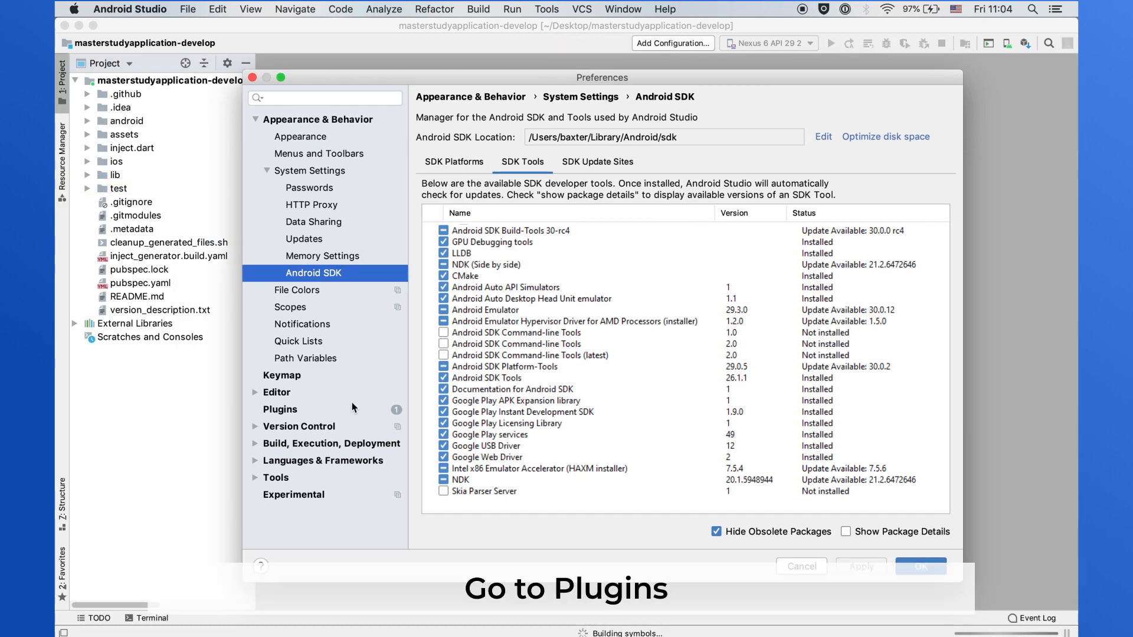
Search the plugin marketplace for Flutter and install the Flutter plugin, accepting the follow-up prompt.
left_click(294, 411)
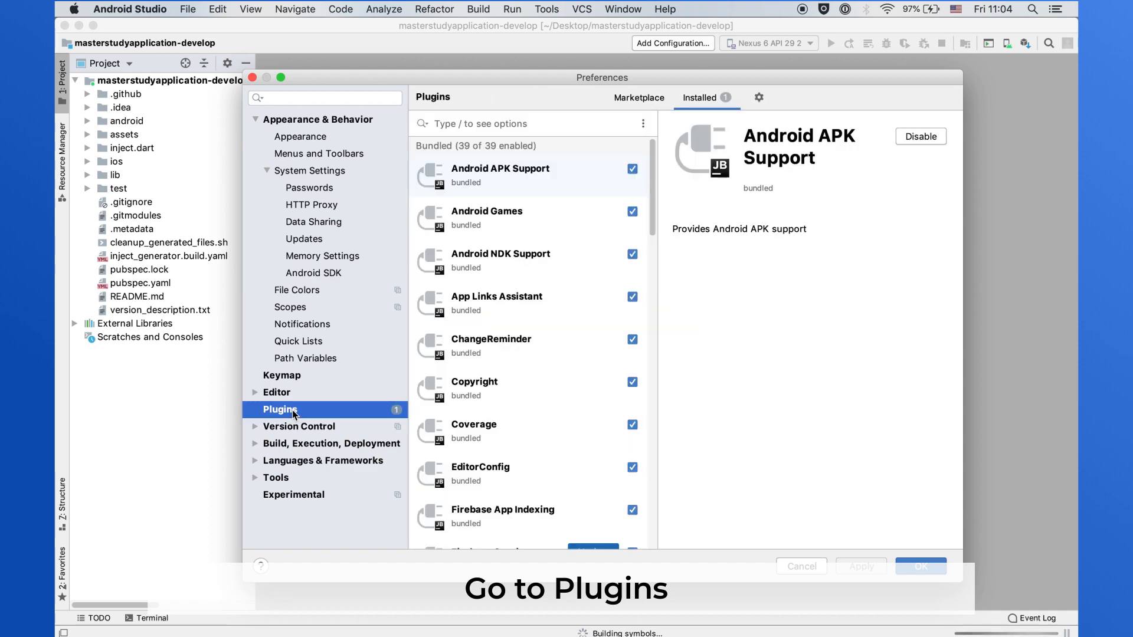
left_click(528, 124)
type("Flutter")
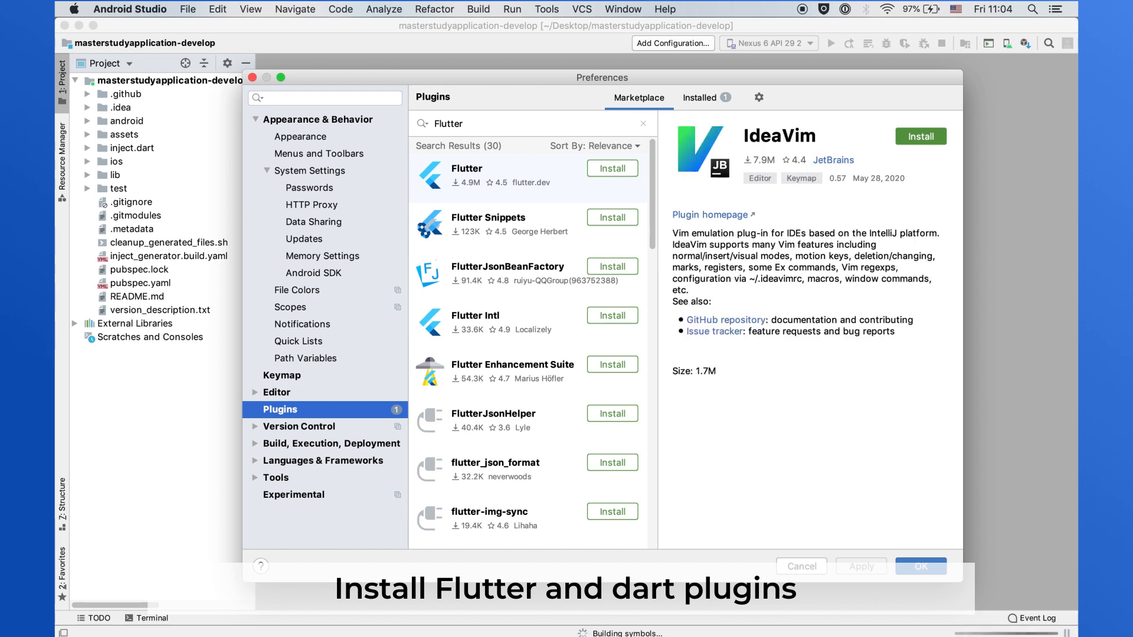
left_click(613, 169)
left_click(708, 170)
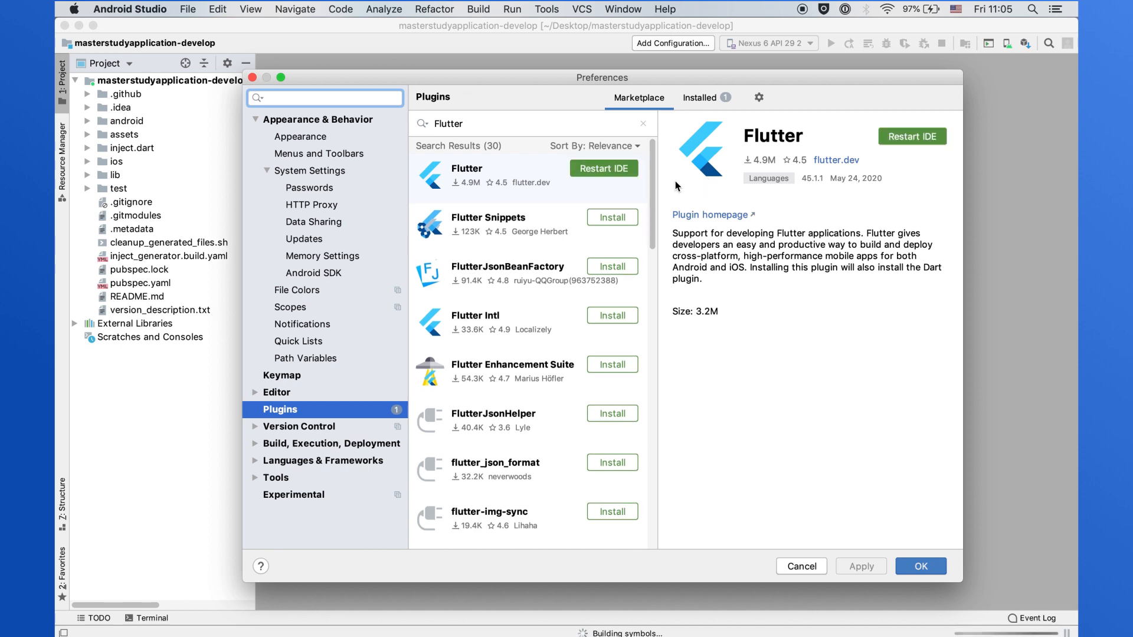
Search the plugin marketplace for Dart and restart the IDE to activate the installed plugins.
double_click(505, 123)
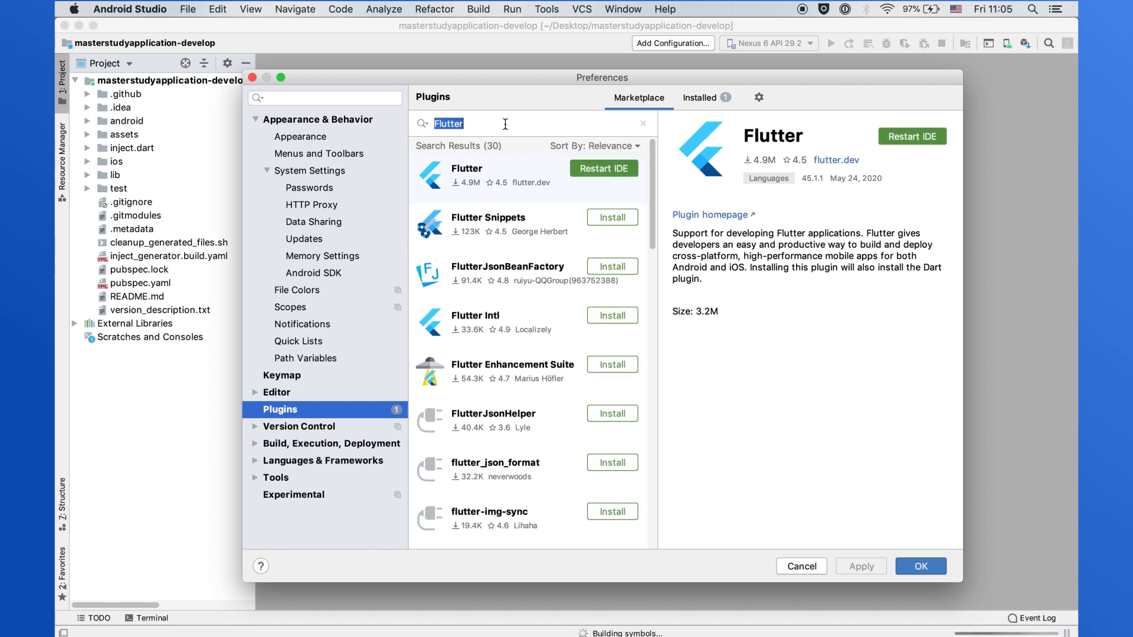
type("Dart")
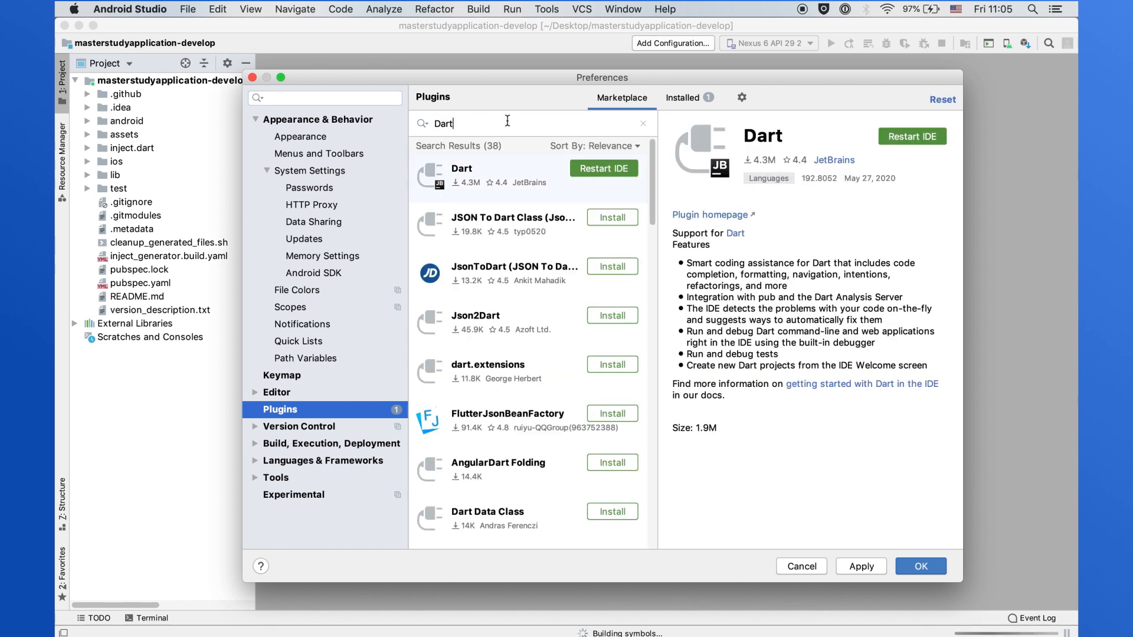
left_click(899, 141)
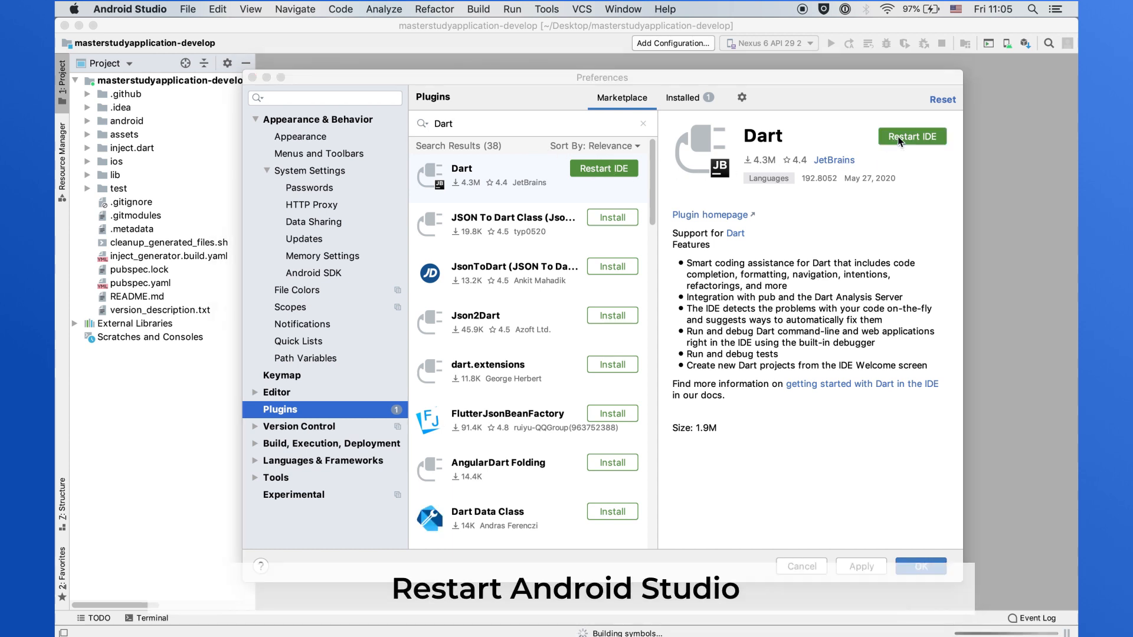
left_click(713, 161)
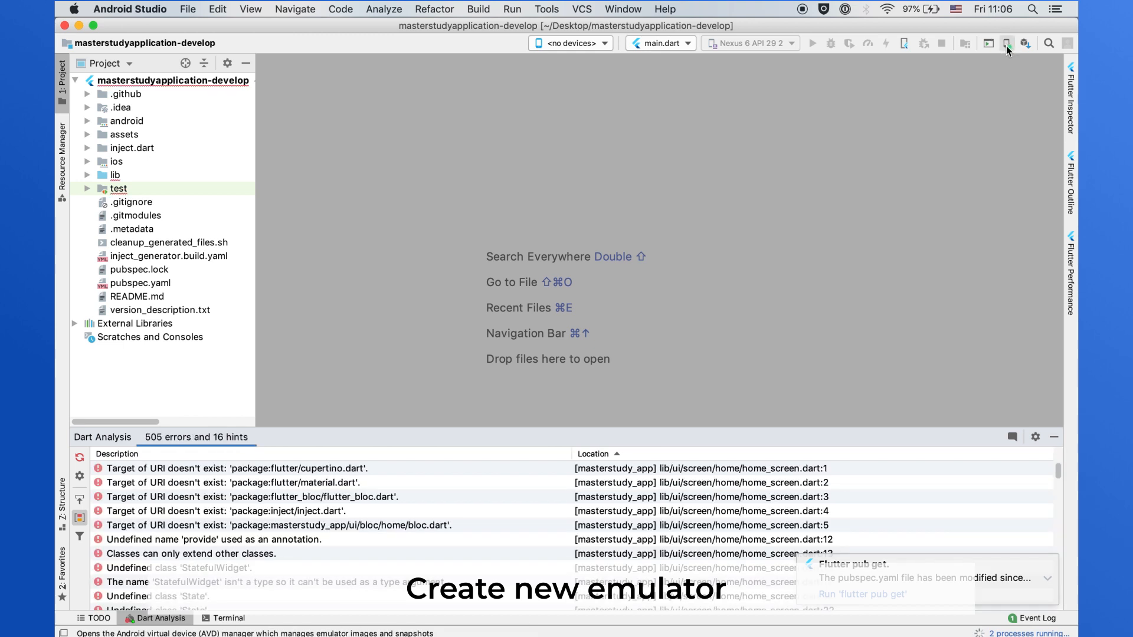
Start a new virtual device in the Android Virtual Device Manager with the Nexus 6P phone as its hardware definition.
left_click(1008, 44)
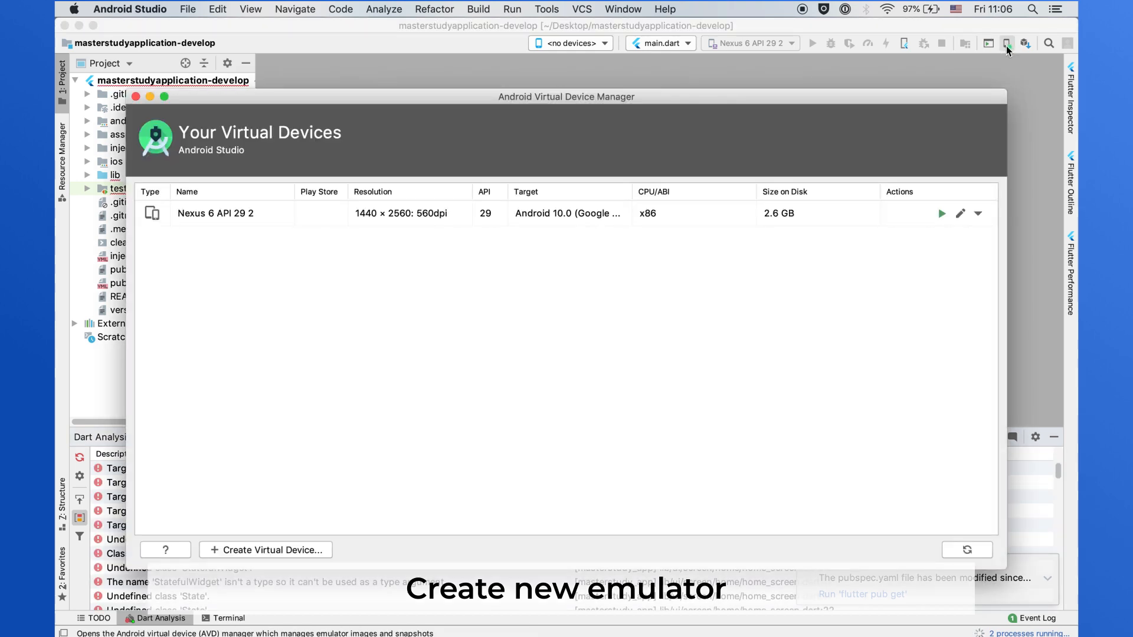
left_click_drag(961, 97, 988, 75)
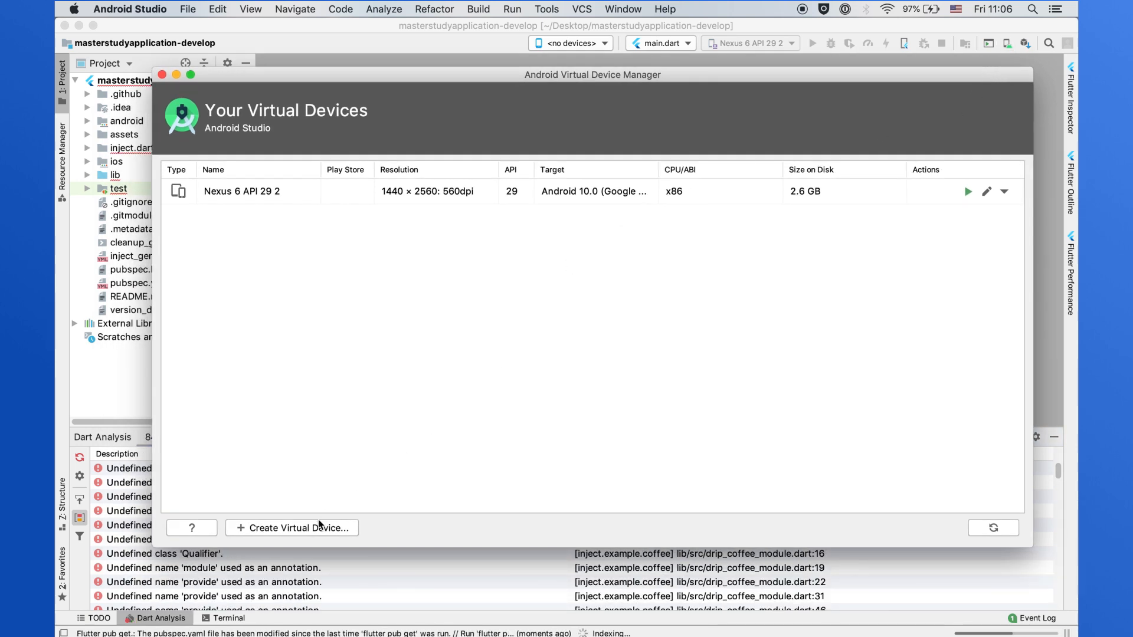
left_click(290, 534)
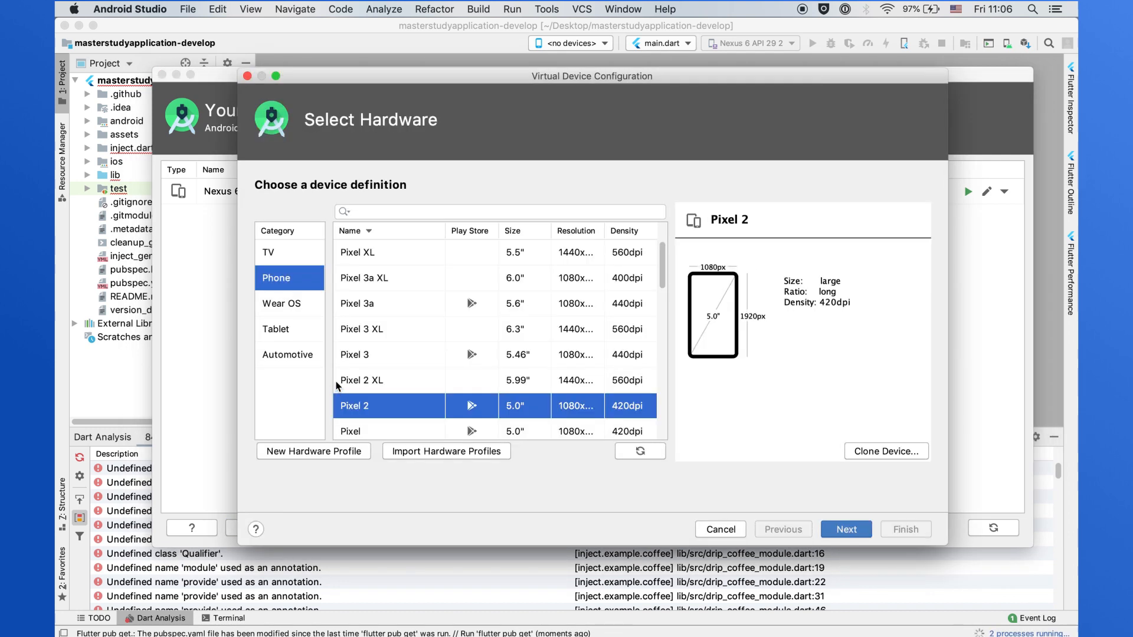
scroll(378, 387, "down", 4)
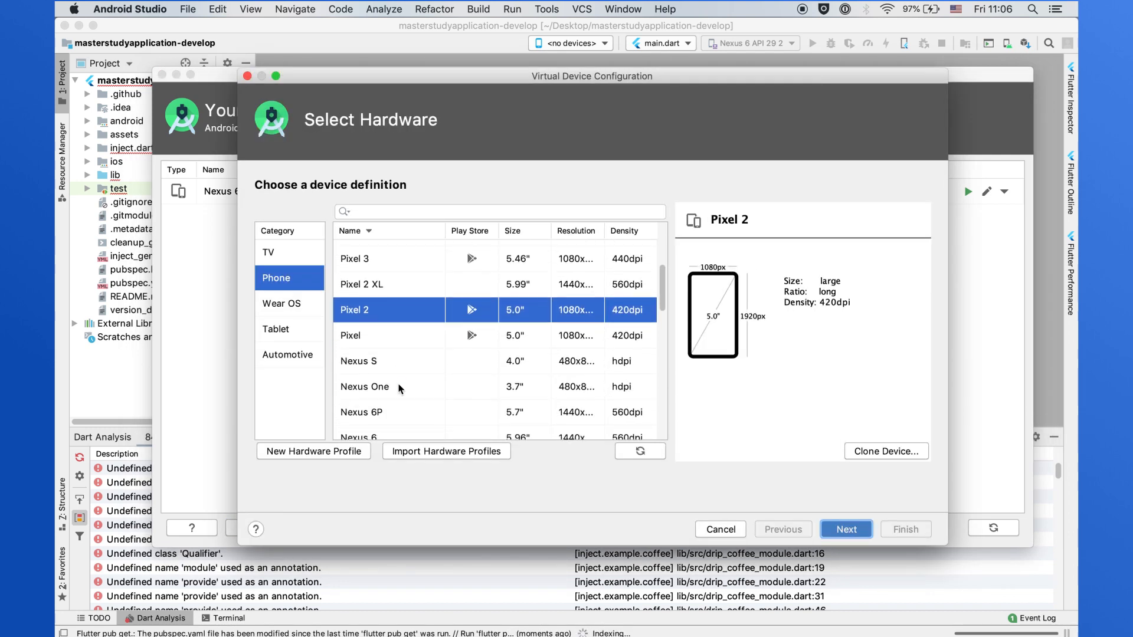
scroll(398, 388, "down", 7)
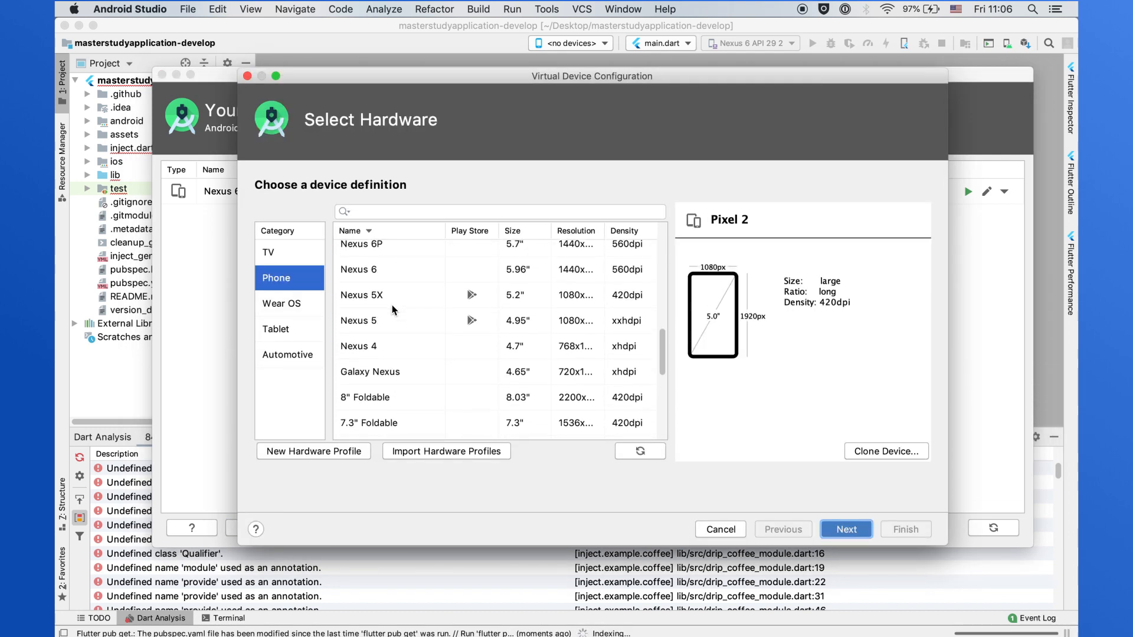
scroll(393, 310, "up", 2)
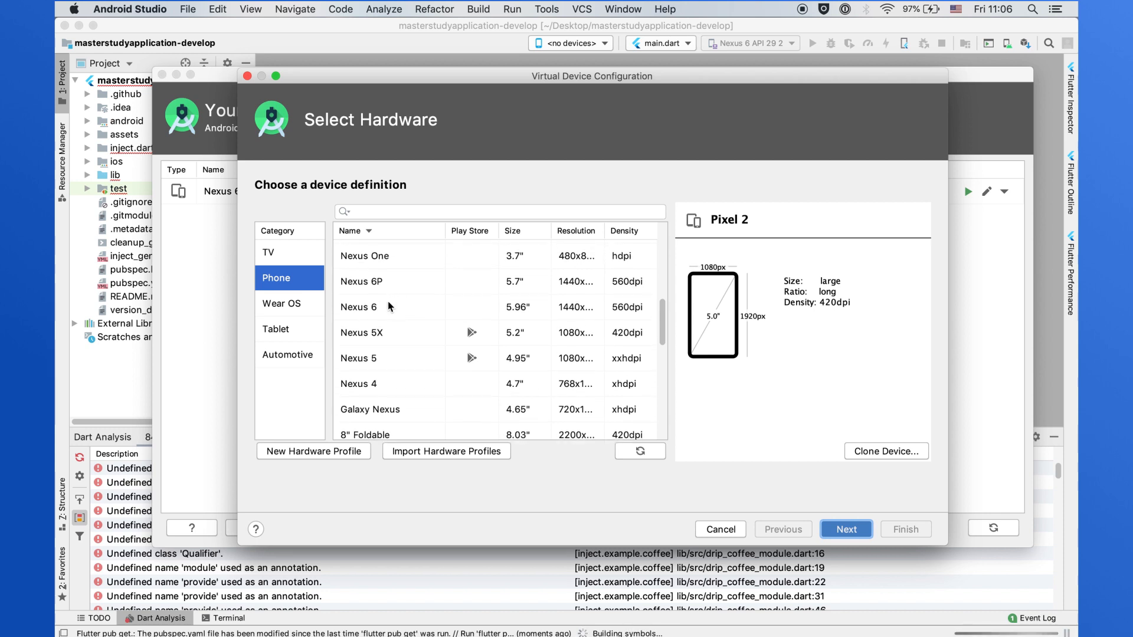
left_click(389, 282)
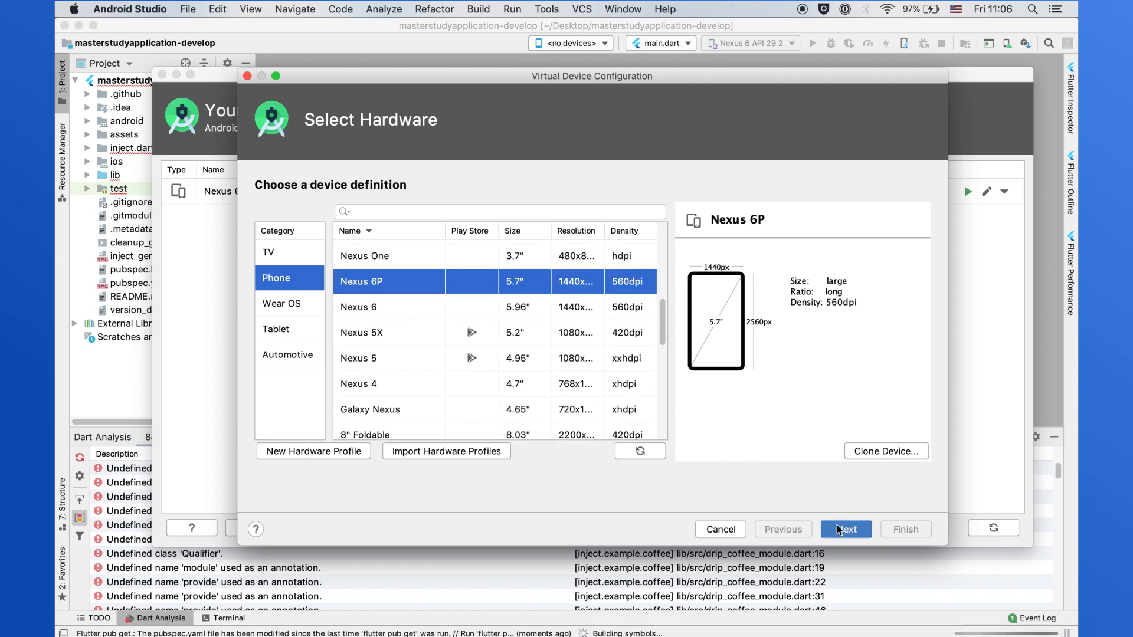
left_click(841, 530)
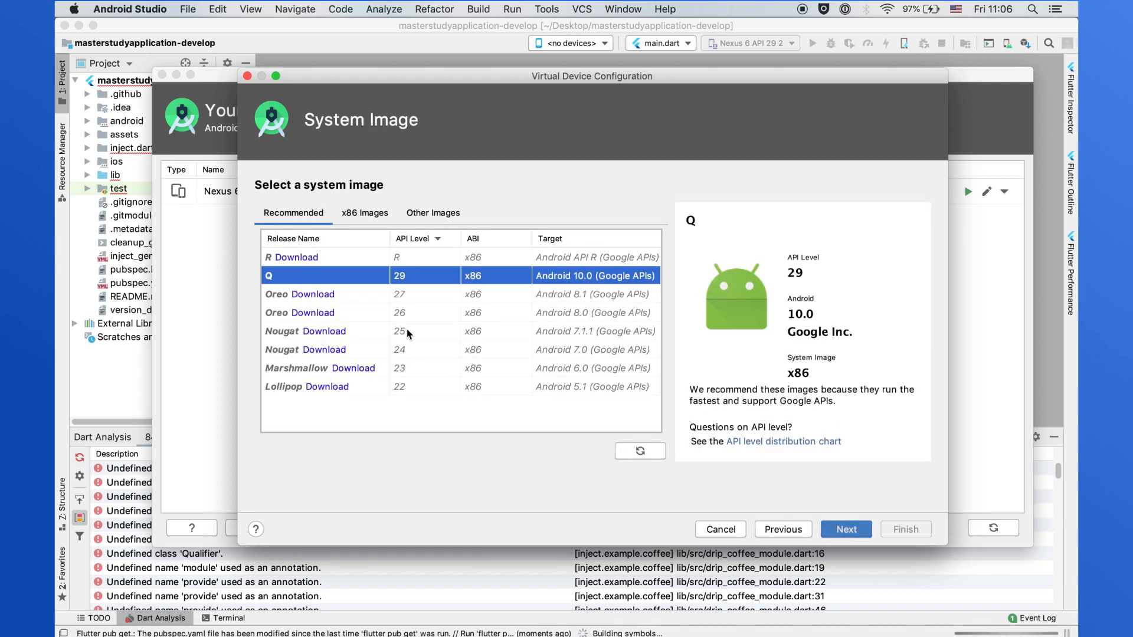
Accept the Q system image (API 29), set the emulated graphics to Hardware - GLES 2.0, and finish creating the device.
left_click(845, 530)
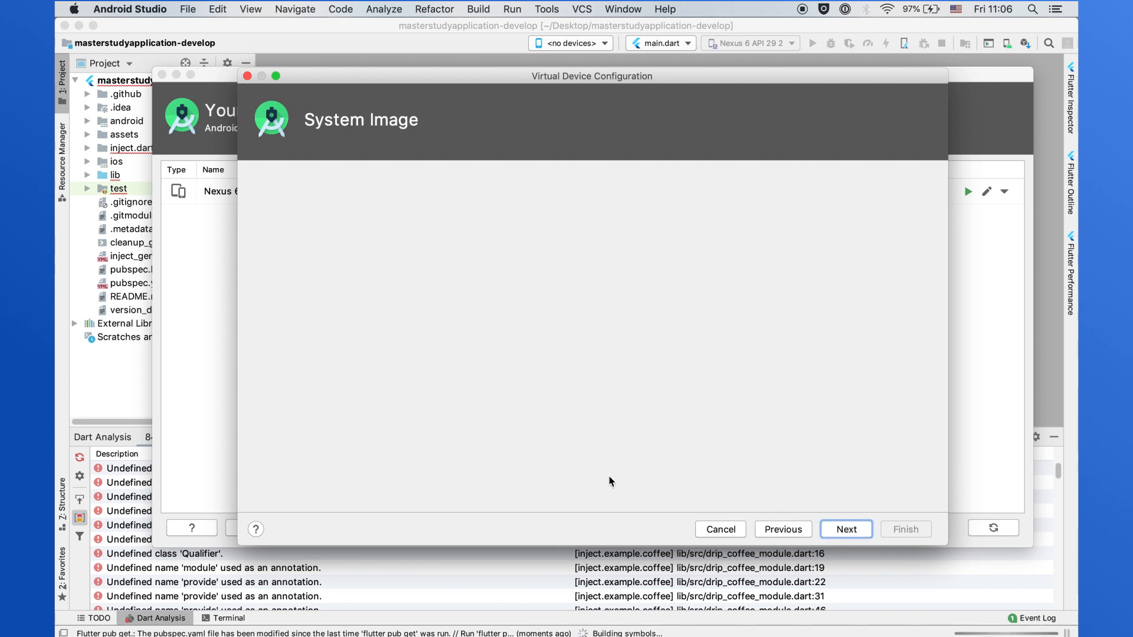
left_click(485, 415)
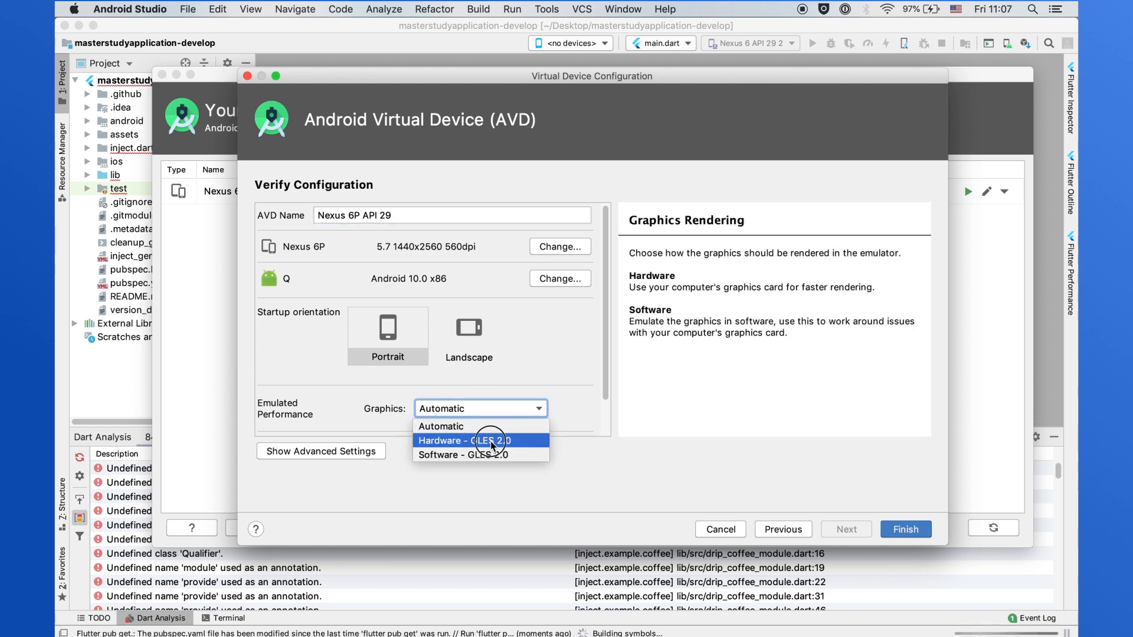
left_click(491, 441)
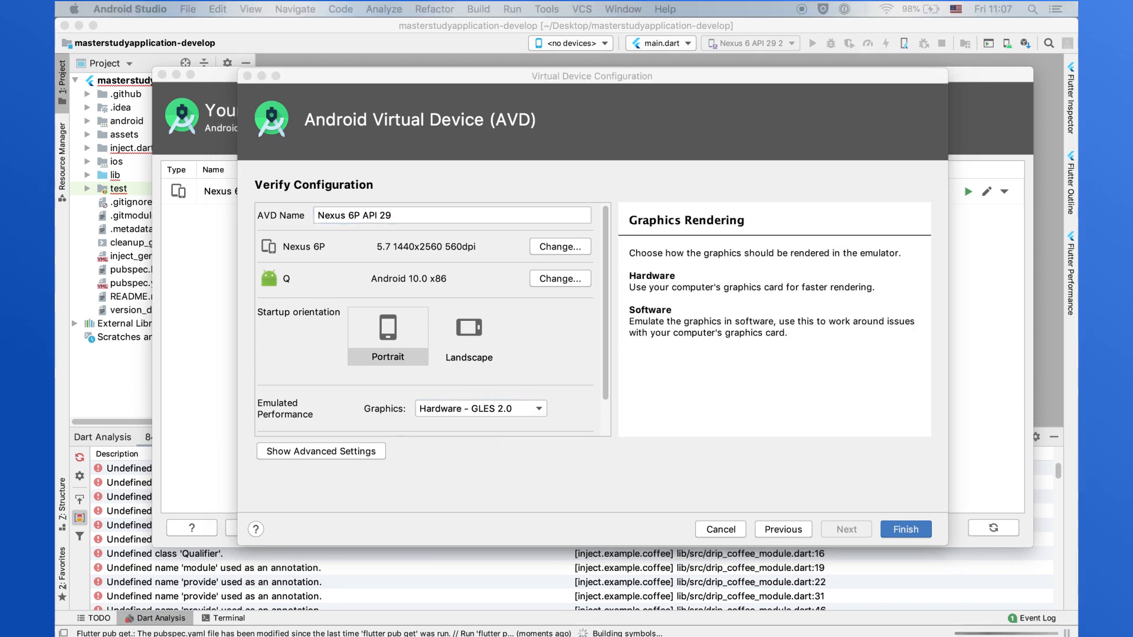
left_click(895, 530)
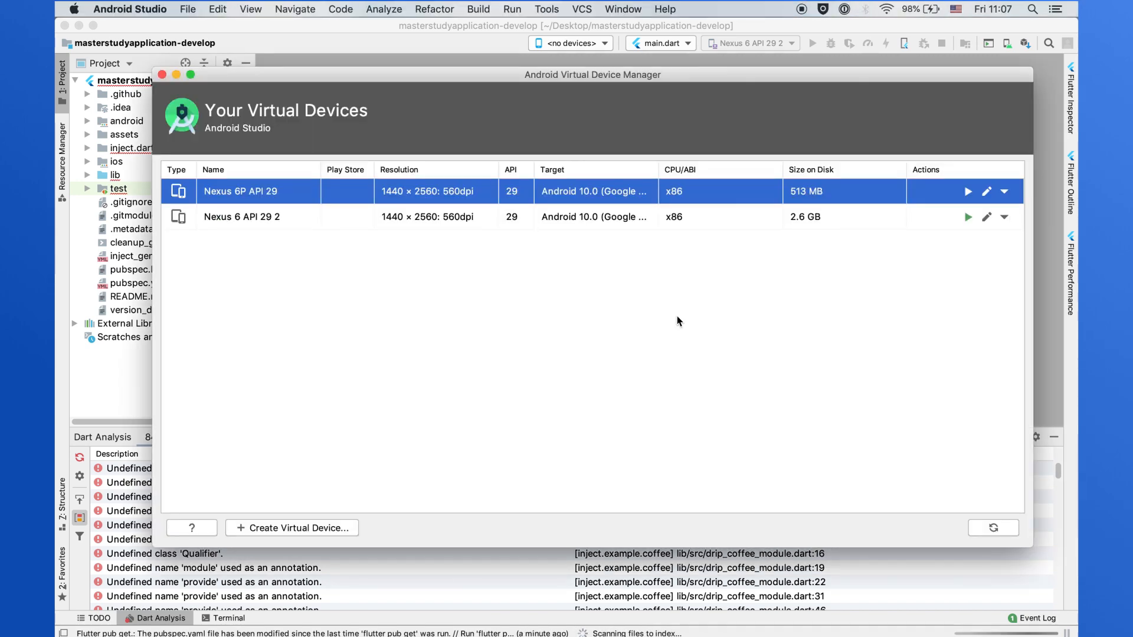
Close main.dart, open pubspec.yaml from the project root and run Pub get on it.
left_click(398, 61)
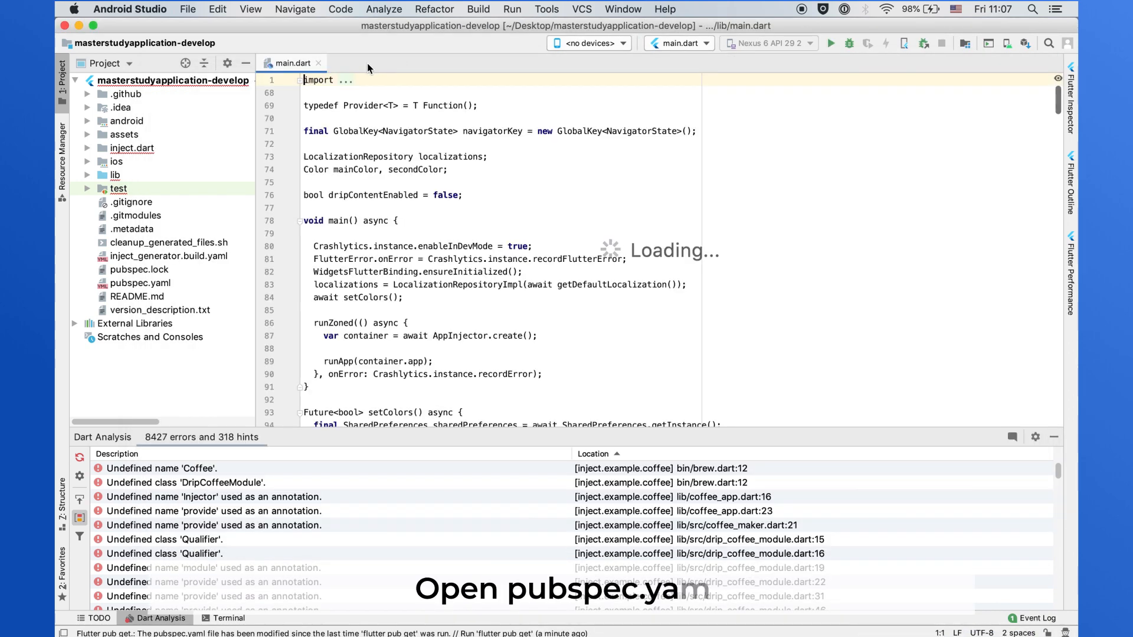
left_click(318, 63)
left_click(157, 287)
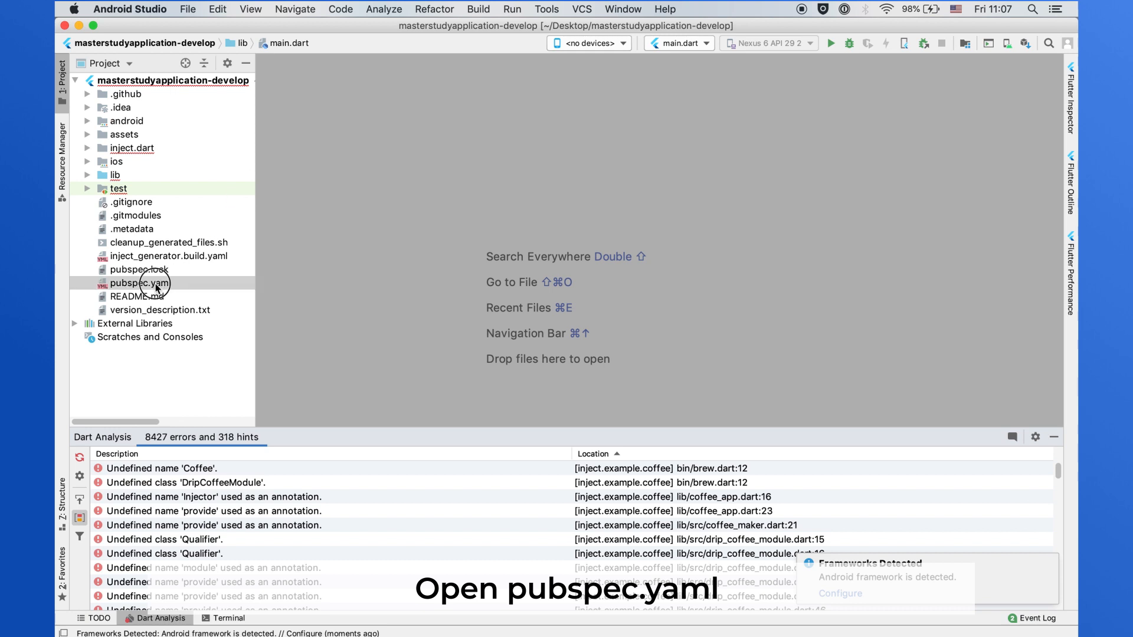
double_click(157, 285)
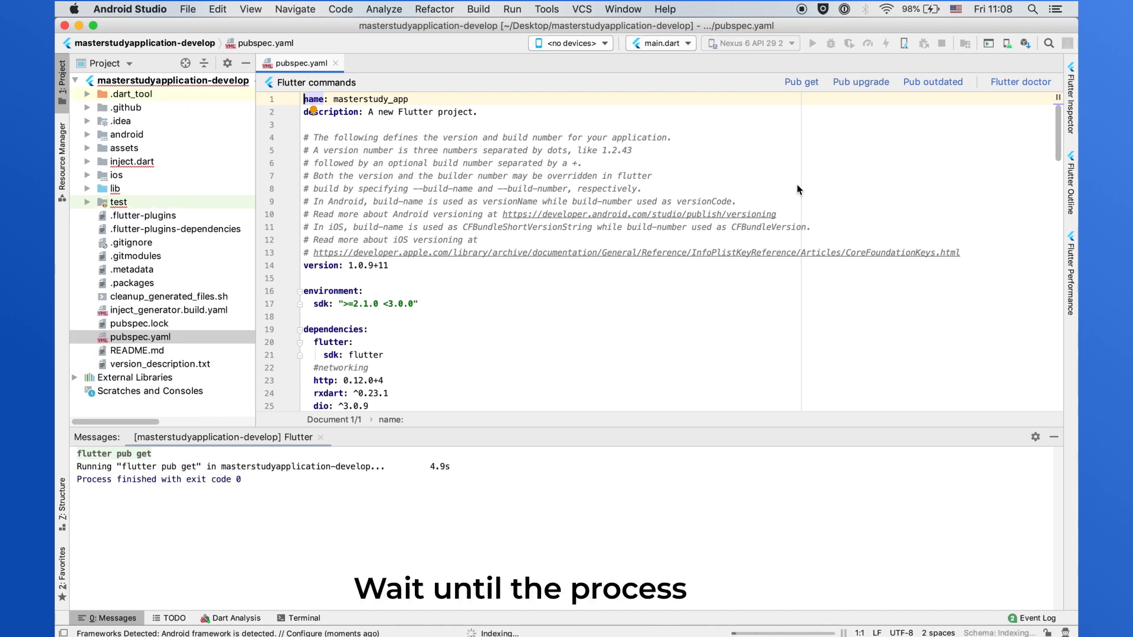
left_click(826, 150)
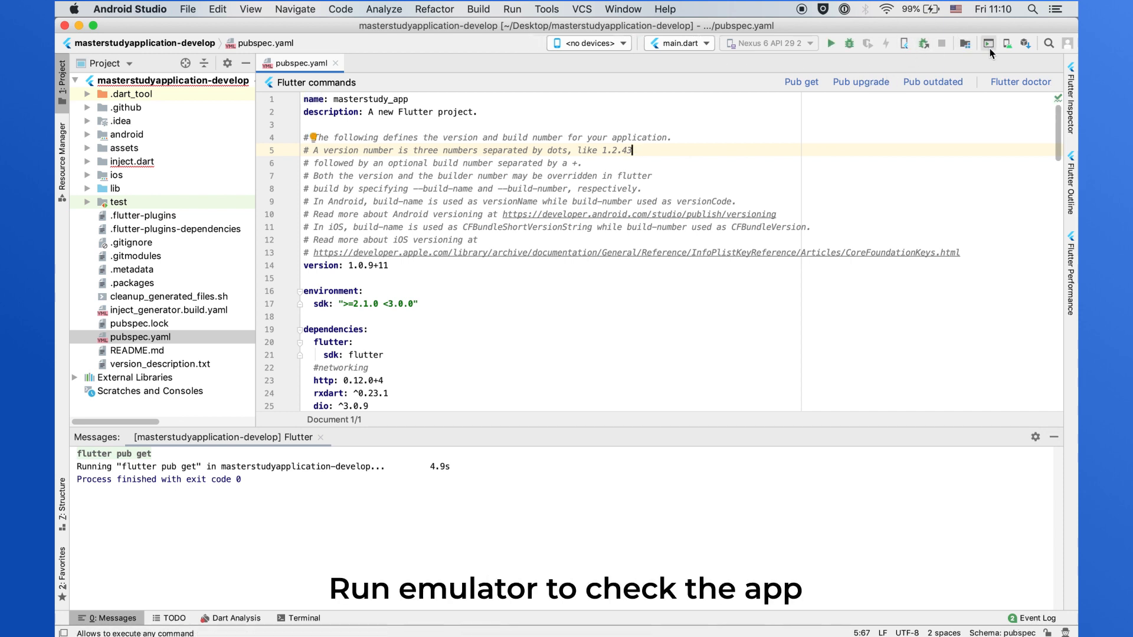
Launch the Nexus 6 API 29 2 emulator from the Android Virtual Device Manager.
left_click(1006, 45)
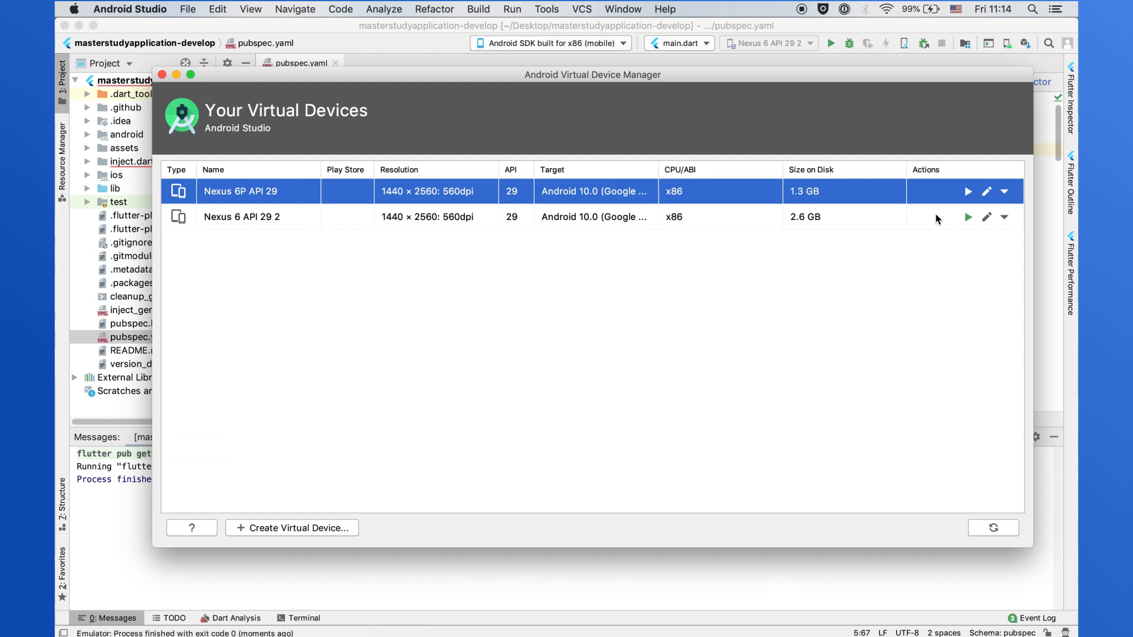
left_click(949, 219)
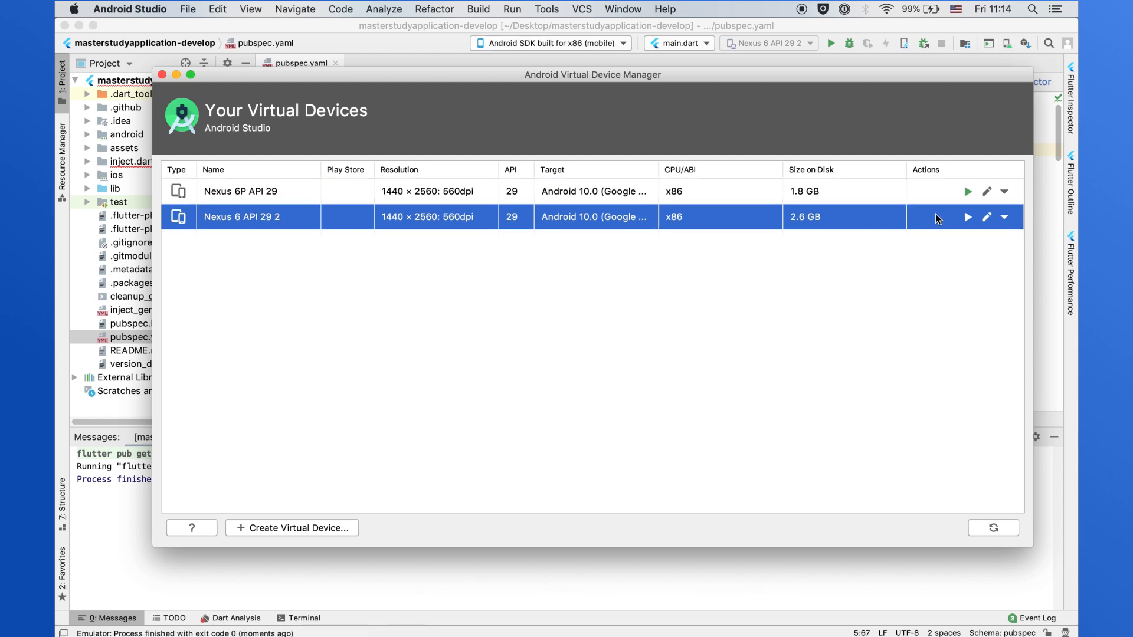
left_click(967, 219)
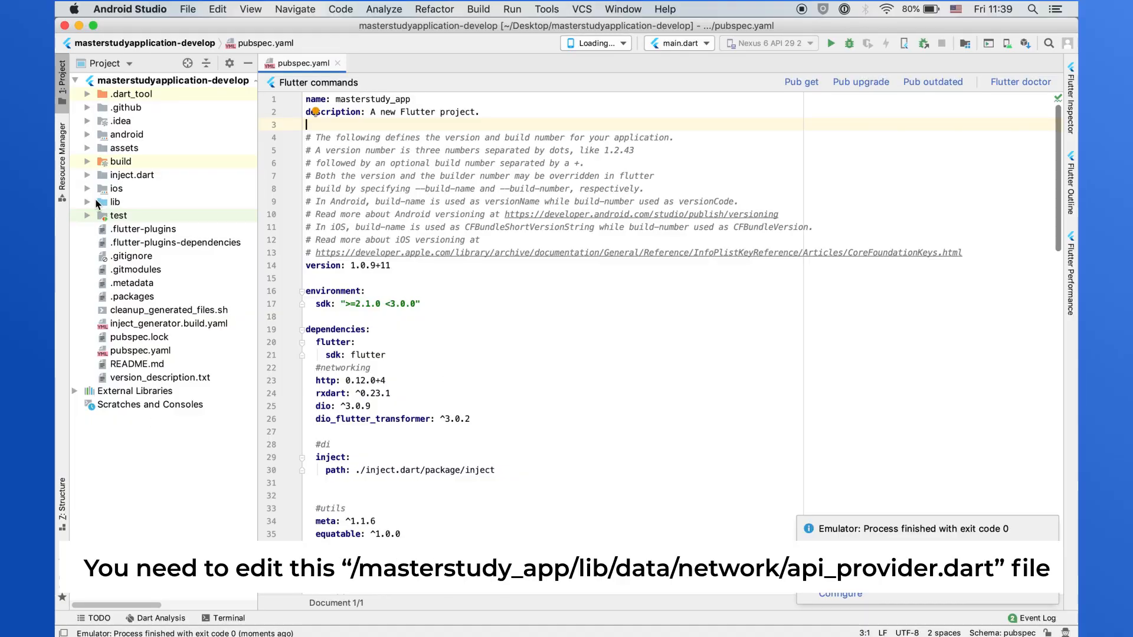
Open lib/data/network/api_provider.dart and select the web address assigned to BASE_URL.
left_click(90, 202)
left_click(99, 216)
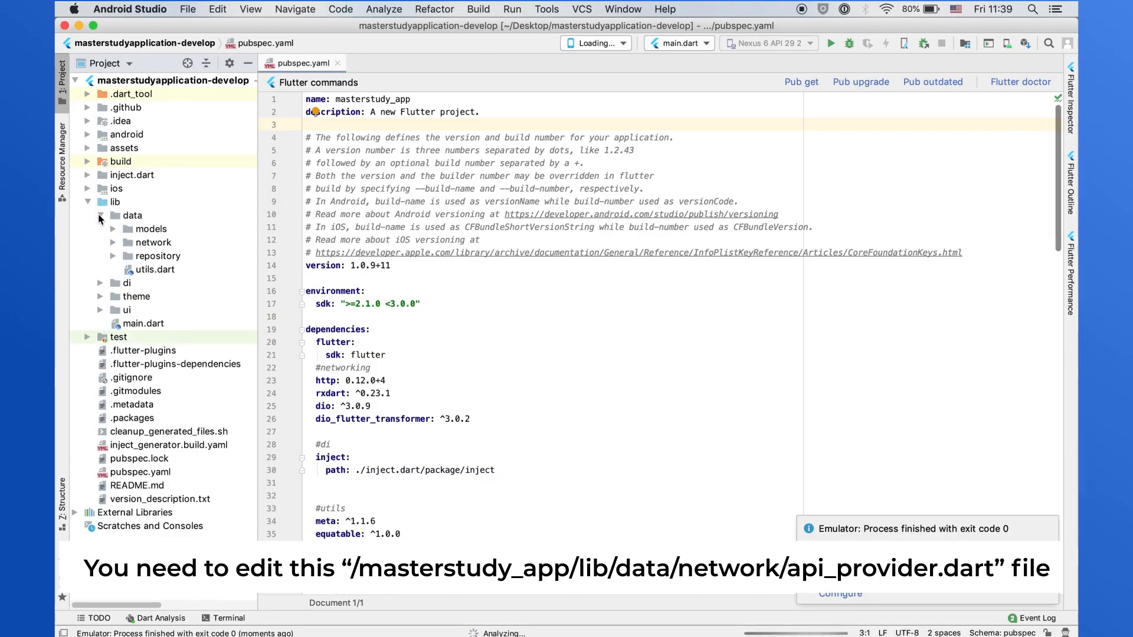
left_click(114, 243)
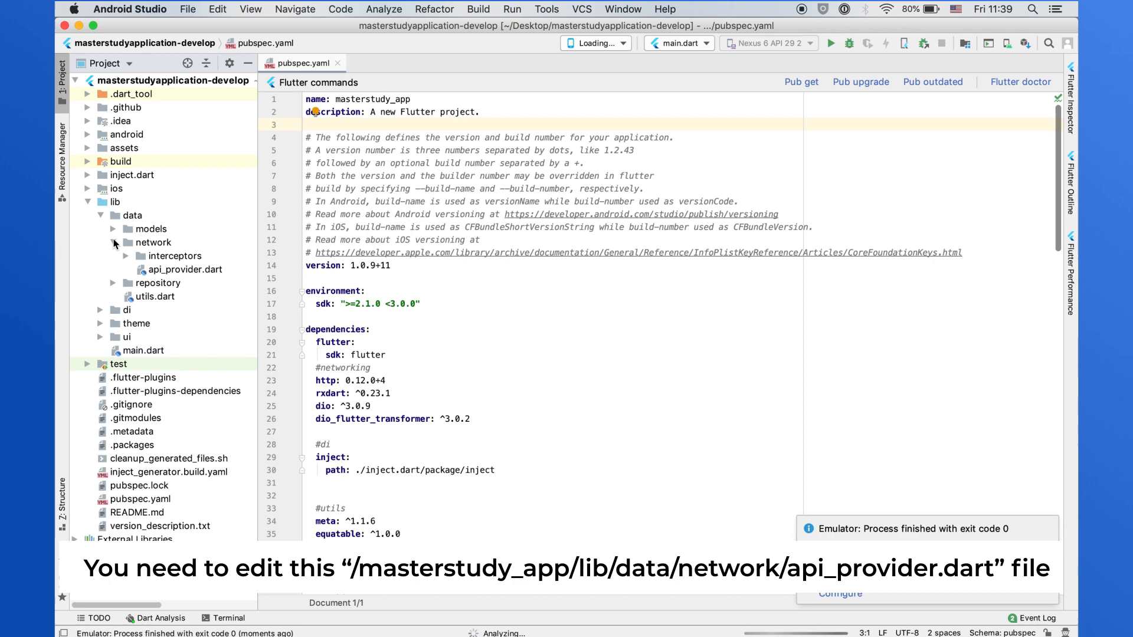
double_click(159, 268)
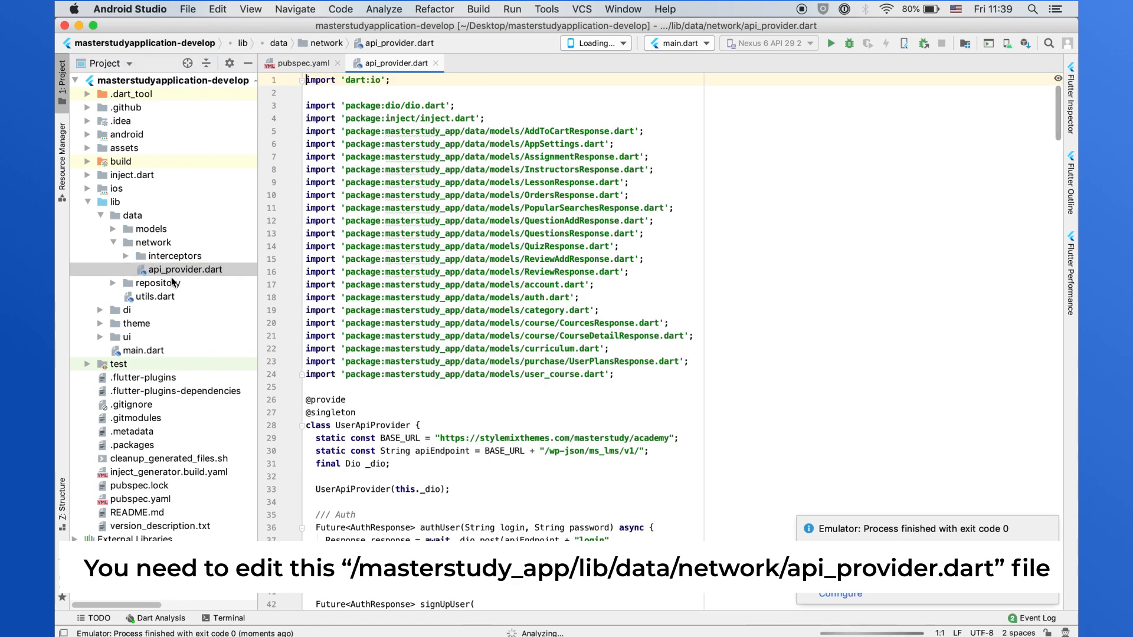
left_click_drag(441, 438, 645, 437)
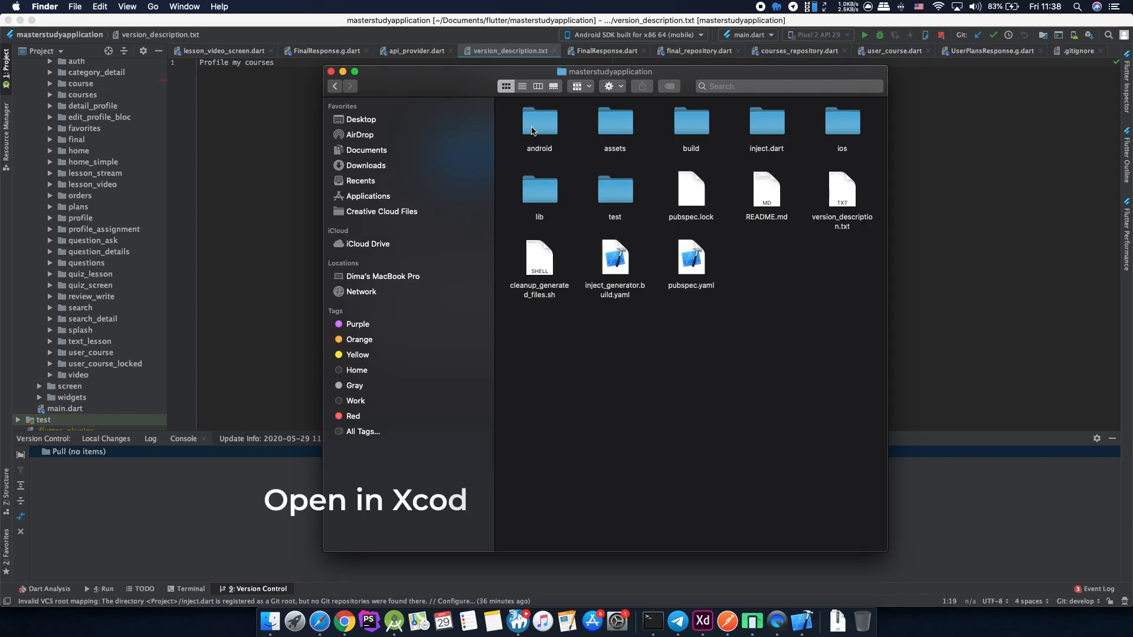
Open Runner.xcworkspace from the project's ios folder in Xcode and list the Runner project files in the navigator.
double_click(842, 131)
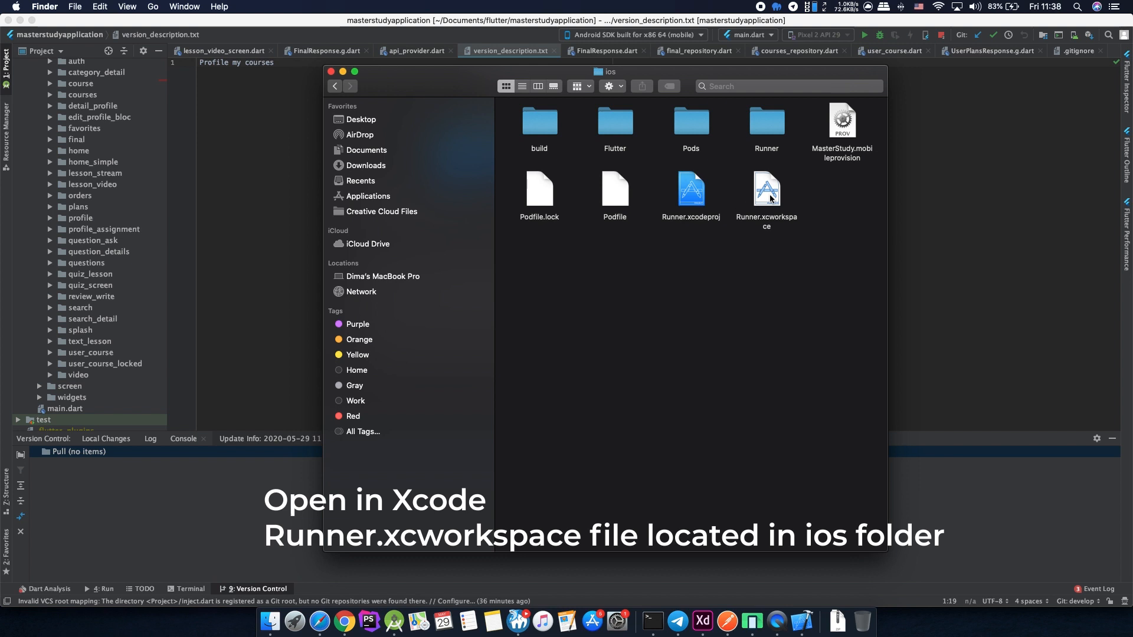
left_click(772, 199)
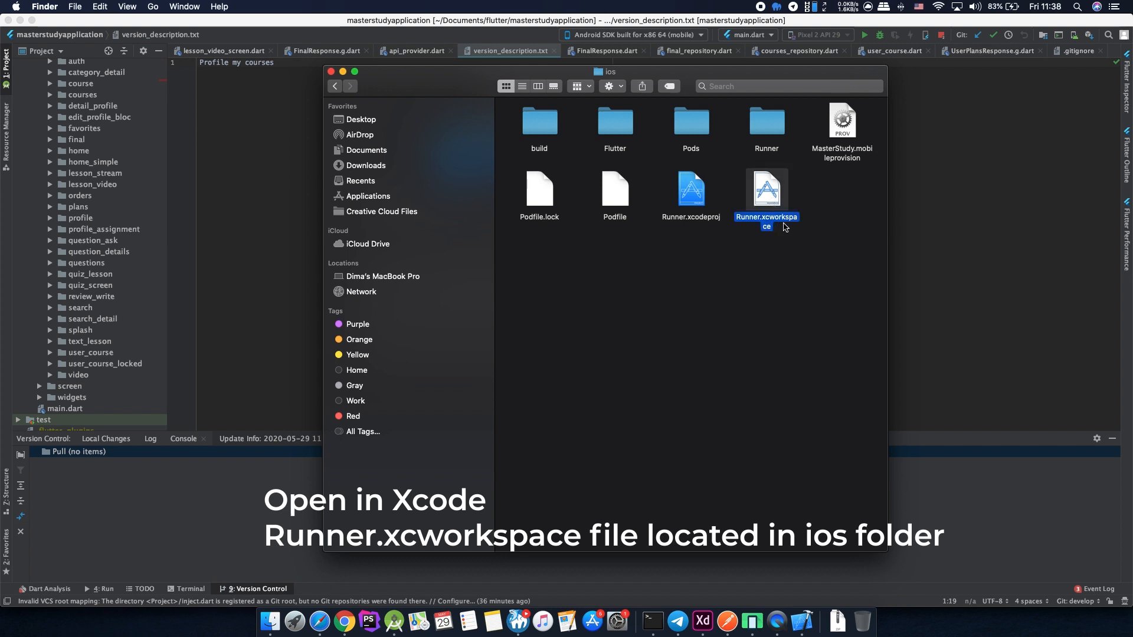
double_click(773, 195)
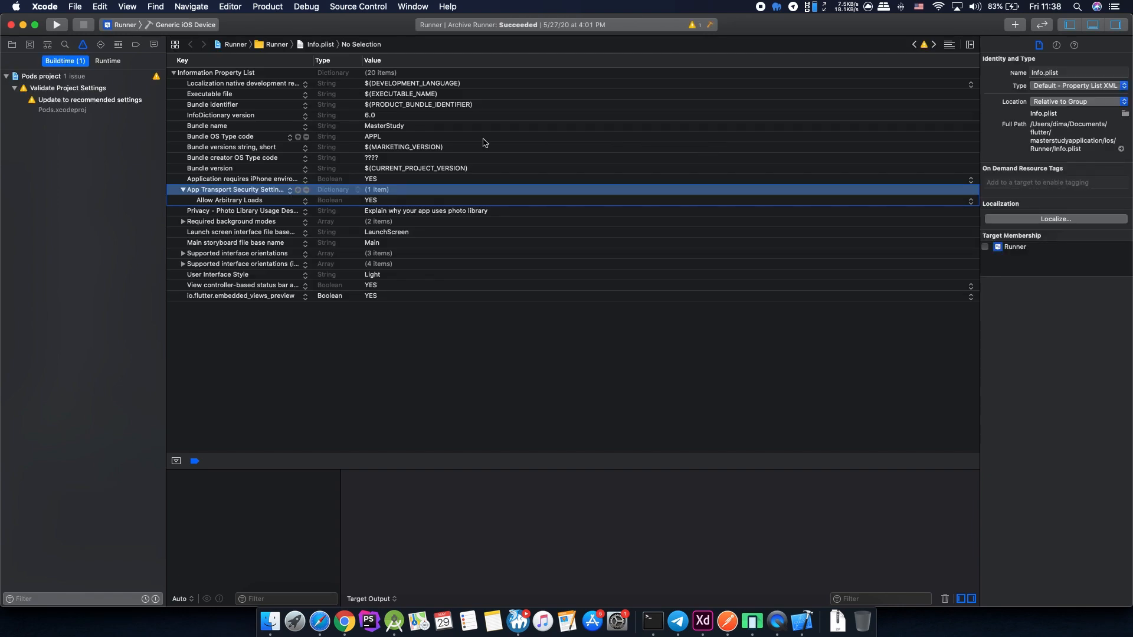
left_click(13, 47)
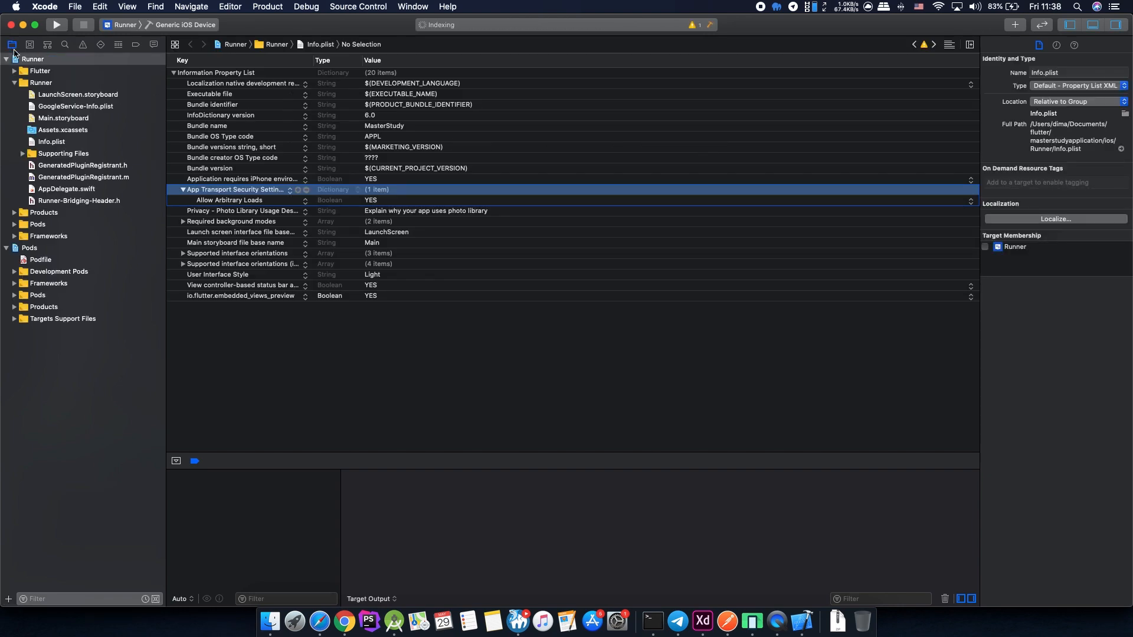
left_click(15, 60)
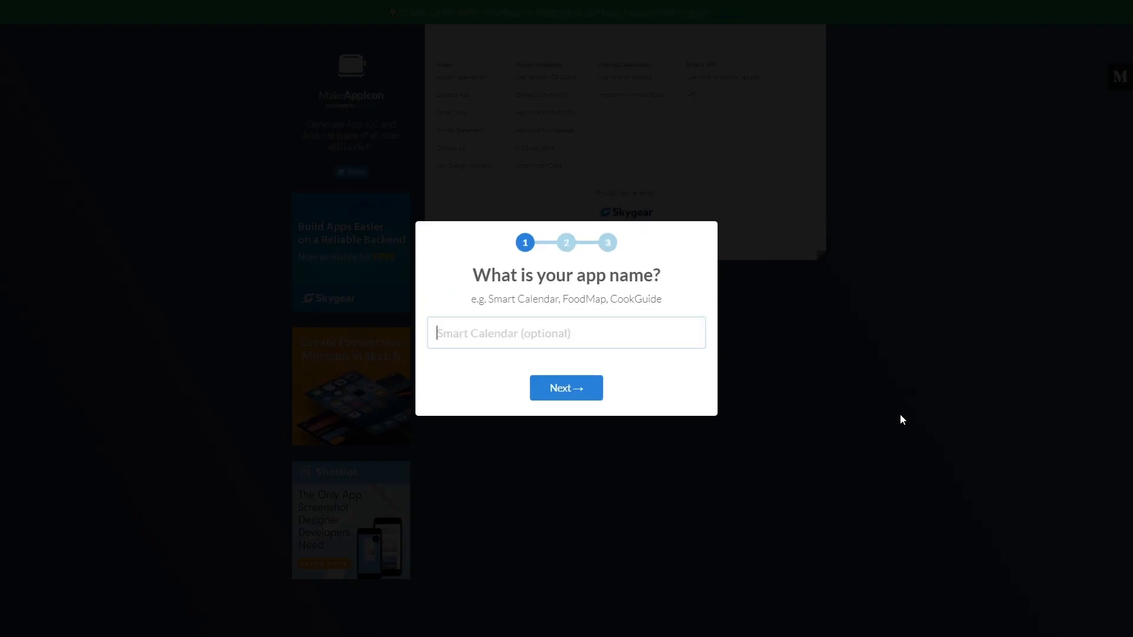
In MakeAppIcon, complete the app questionnaire with the name "MS App", category N/A and keyword "as".
type("MS App")
key("Return")
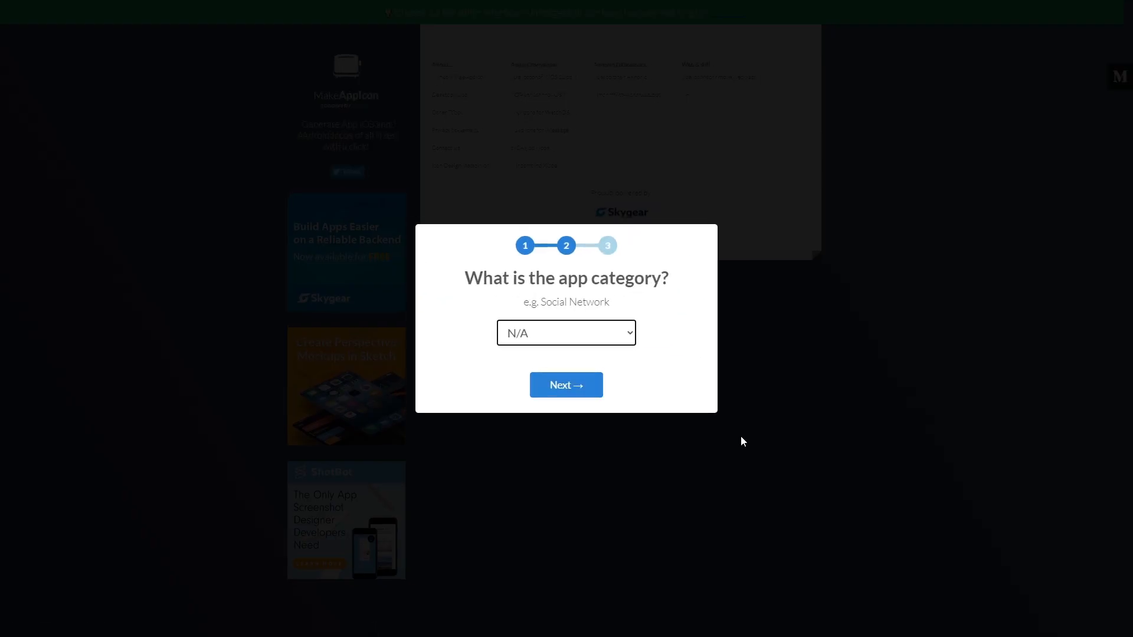
left_click(584, 389)
type("as")
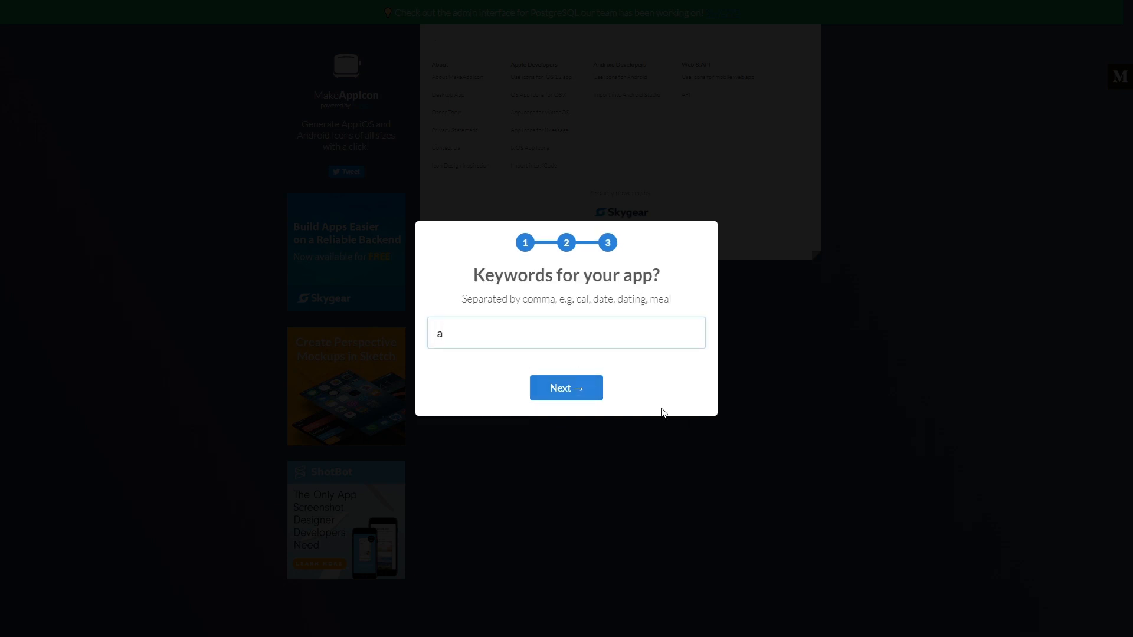
key("Return")
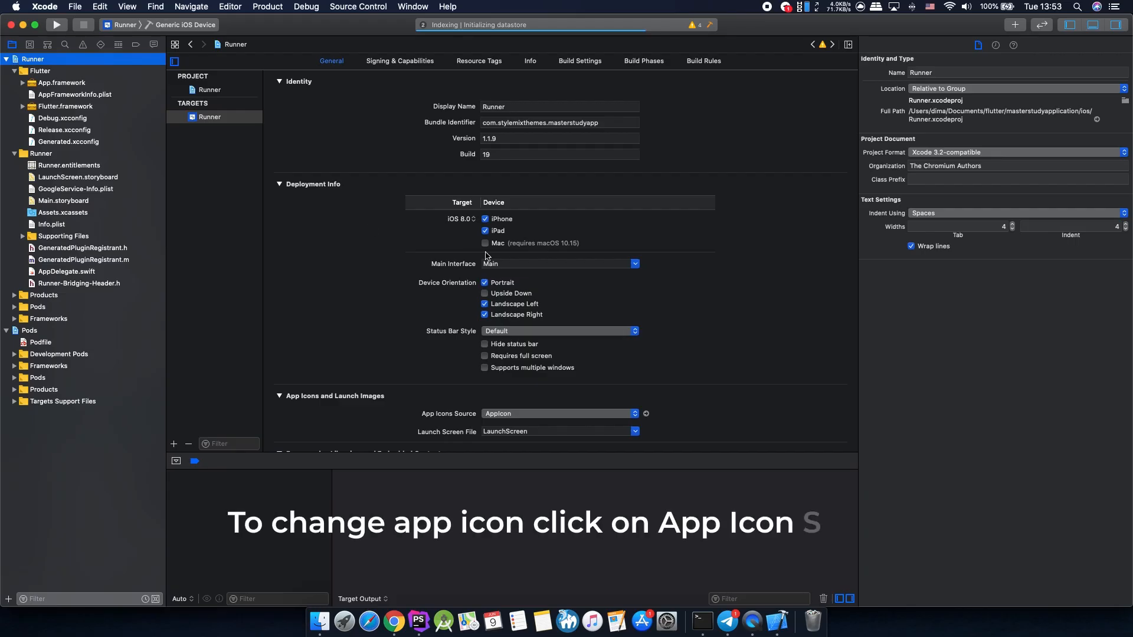
Open the AppIcon asset set from the Runner target's App Icons Source in Xcode.
scroll(665, 287, "down", 3)
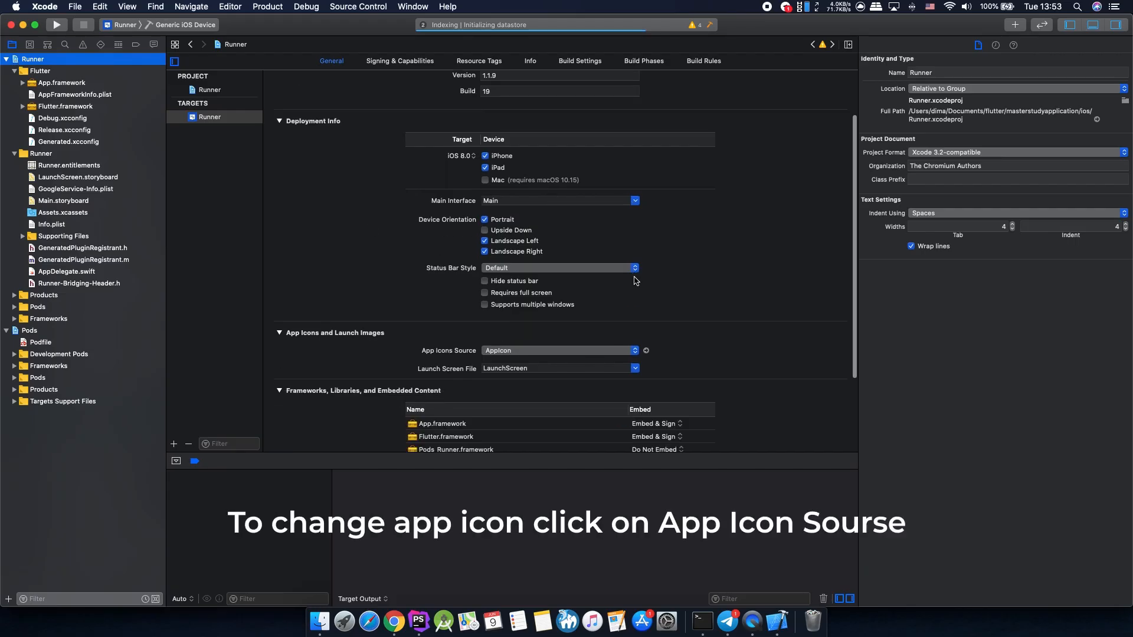
scroll(665, 287, "down", 1)
left_click(647, 318)
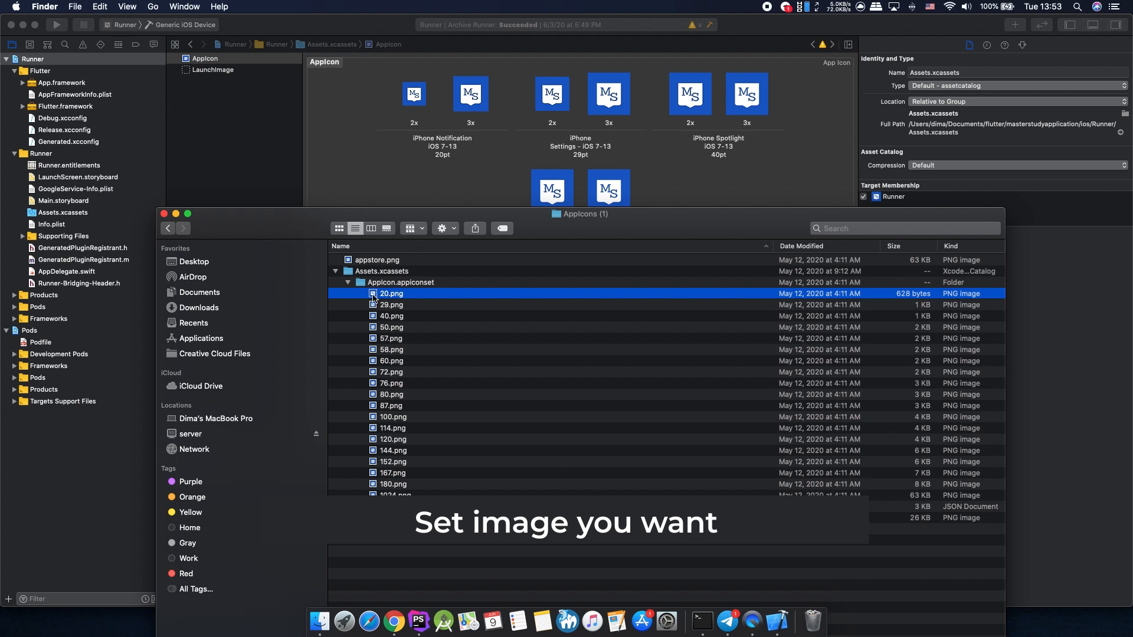
Fill the iPhone Notification 2x and 3x icon slots with 40.png and 60.png, and the Settings 2x slot with 58.png.
left_click_drag(373, 298, 434, 108)
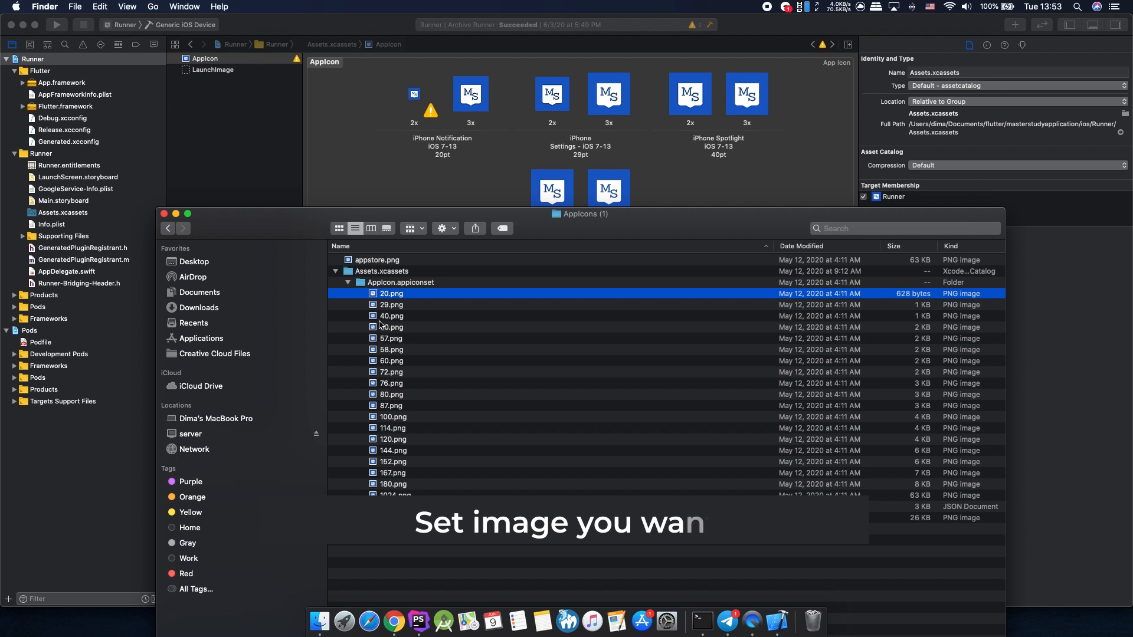
left_click_drag(373, 317, 415, 111)
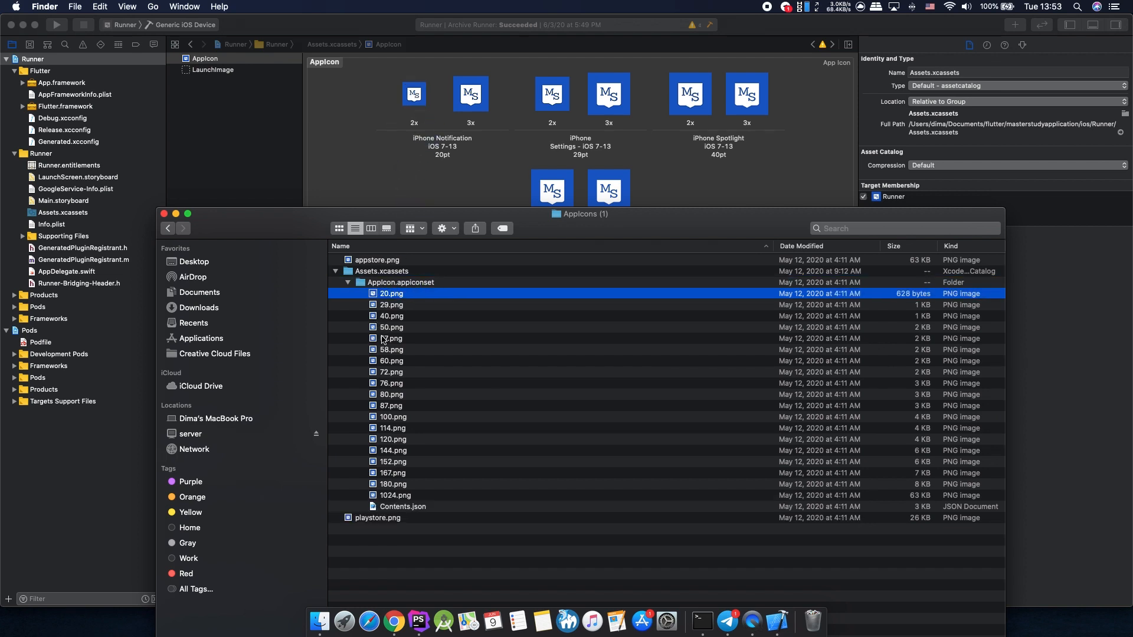
left_click_drag(373, 361, 472, 110)
left_click_drag(373, 353, 554, 127)
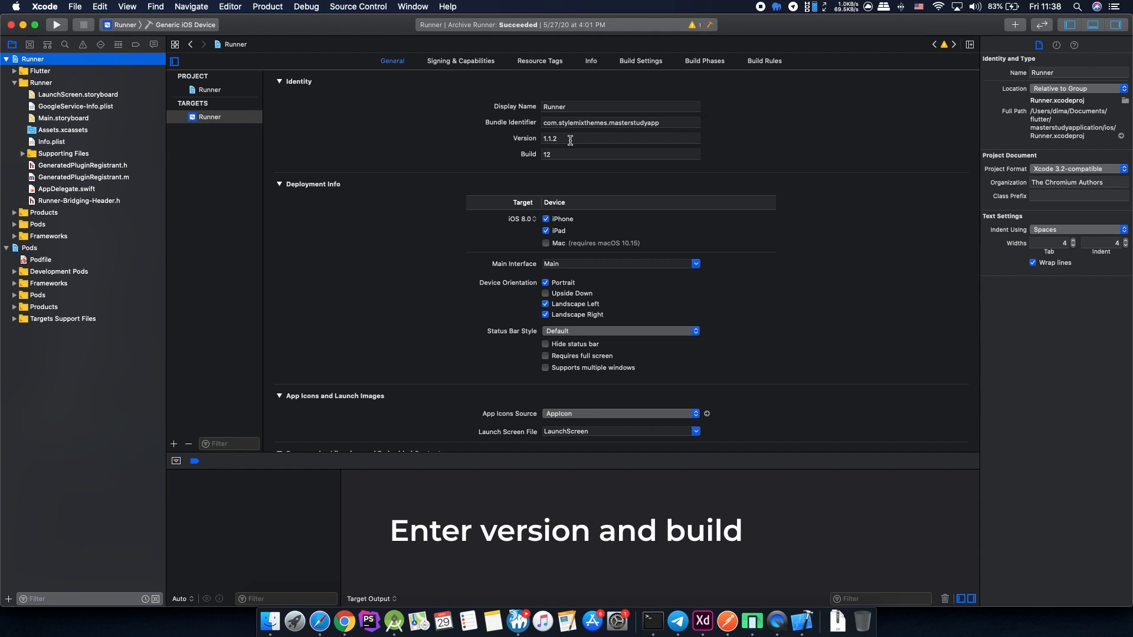
Set the Runner target's version to 1.1.3 and build to 13, and archive the app.
left_click(570, 140)
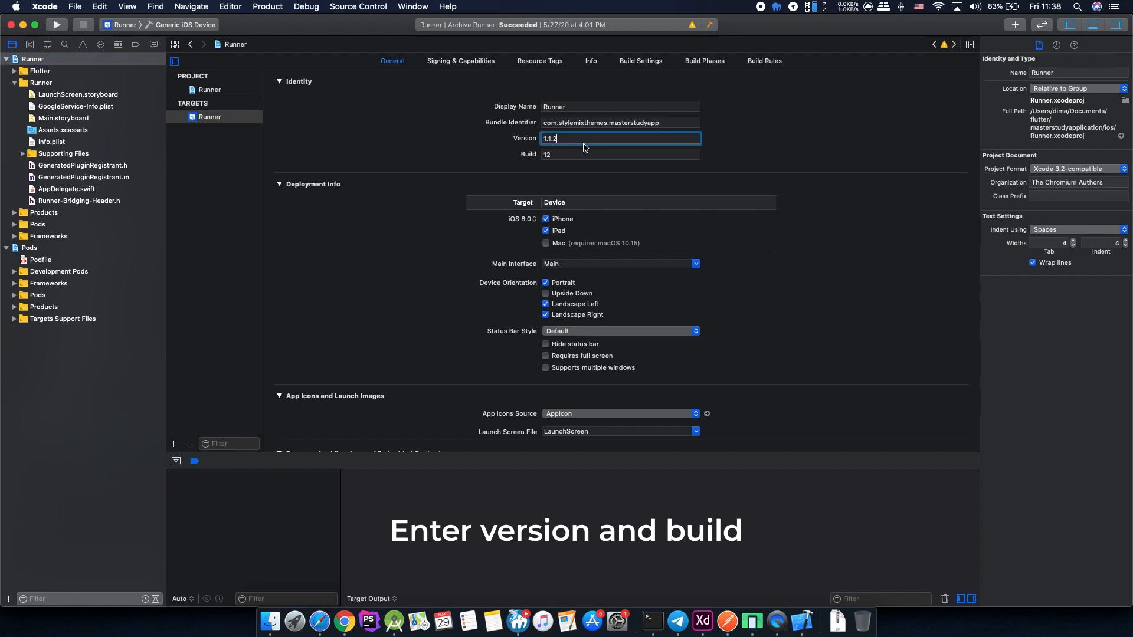
left_click(576, 154)
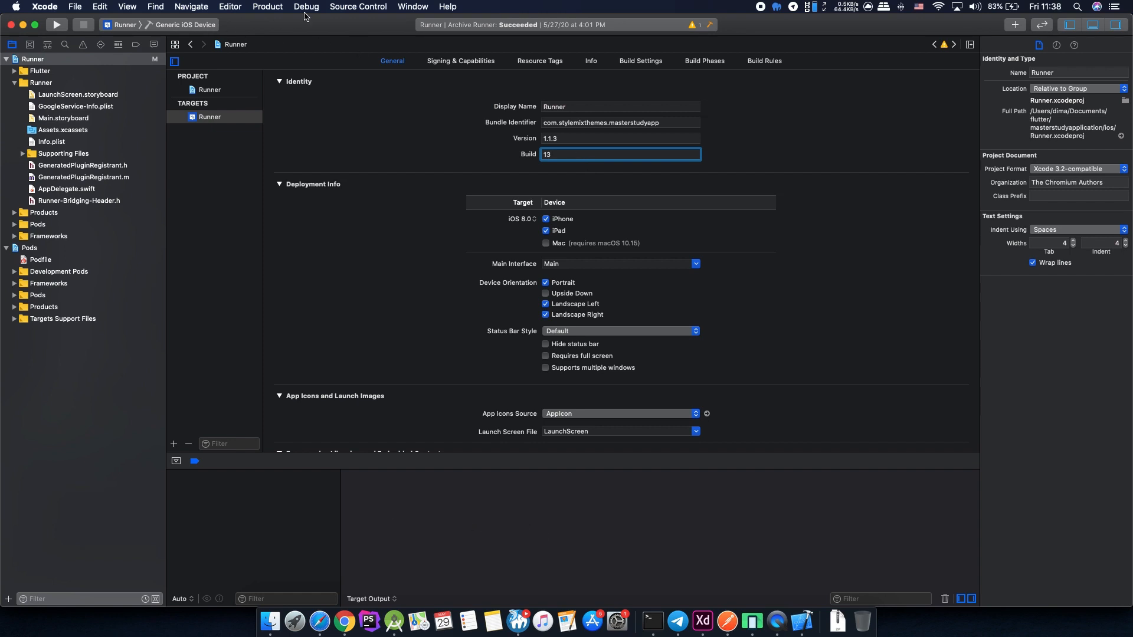
left_click(272, 9)
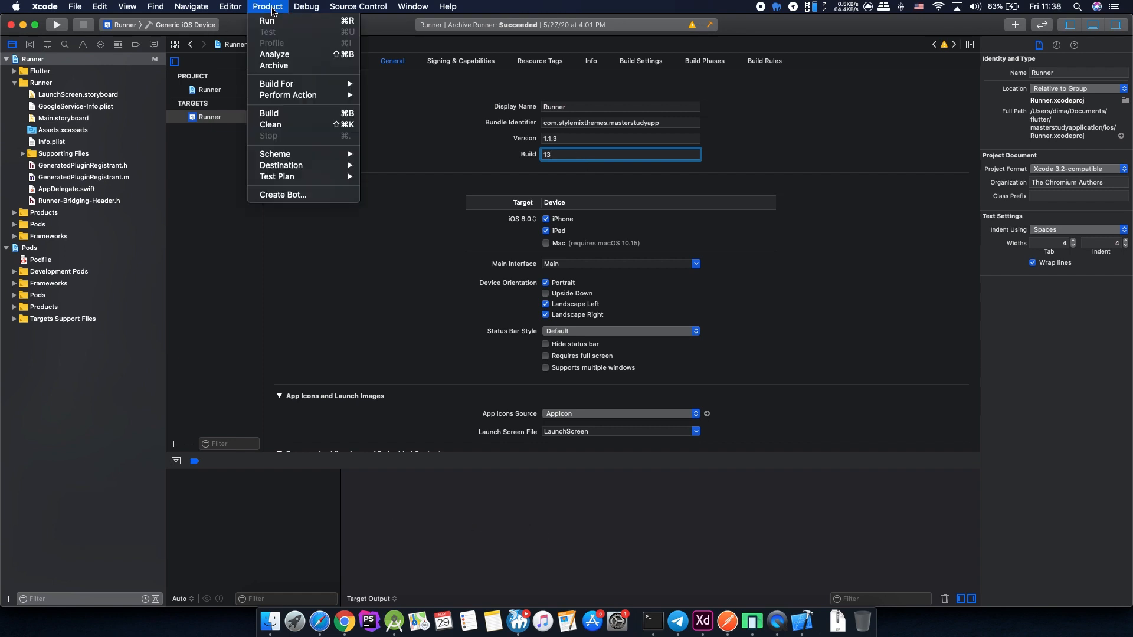
left_click(303, 70)
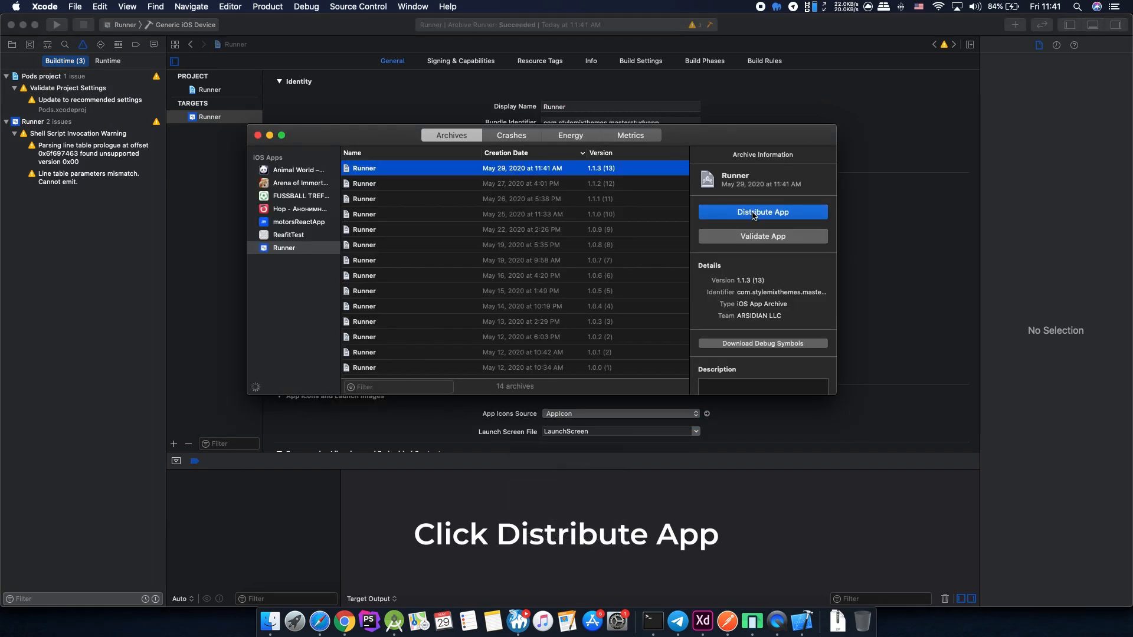
Start distributing the 1.1.3 (13) archive through App Store Connect, keeping Strip Swift symbols and the symbol upload enabled.
left_click(753, 213)
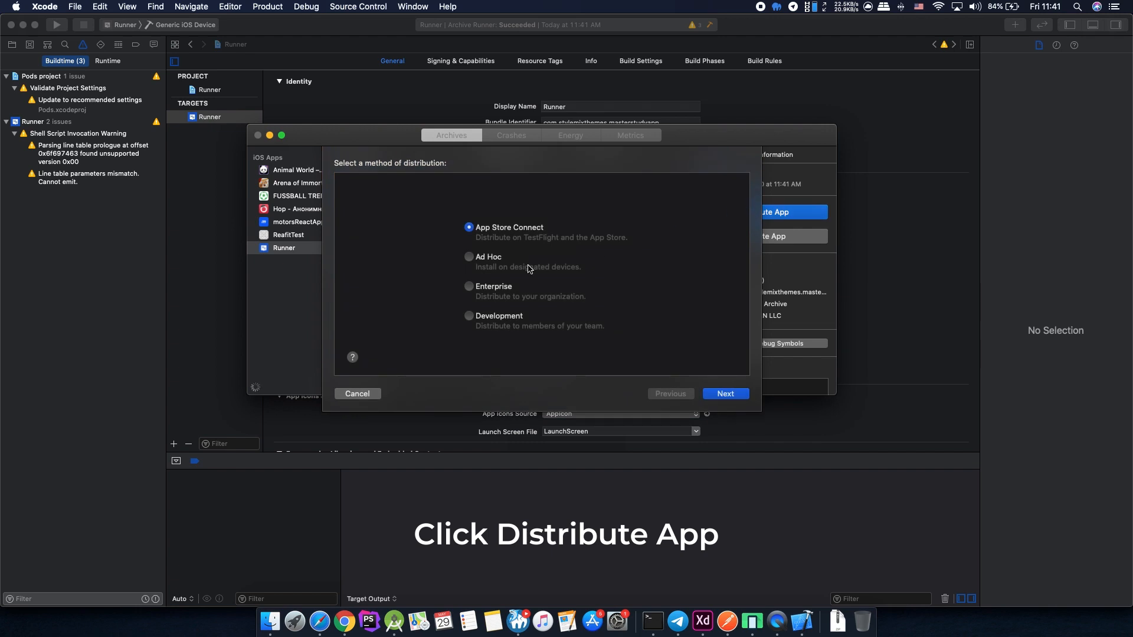
left_click(727, 394)
left_click(725, 394)
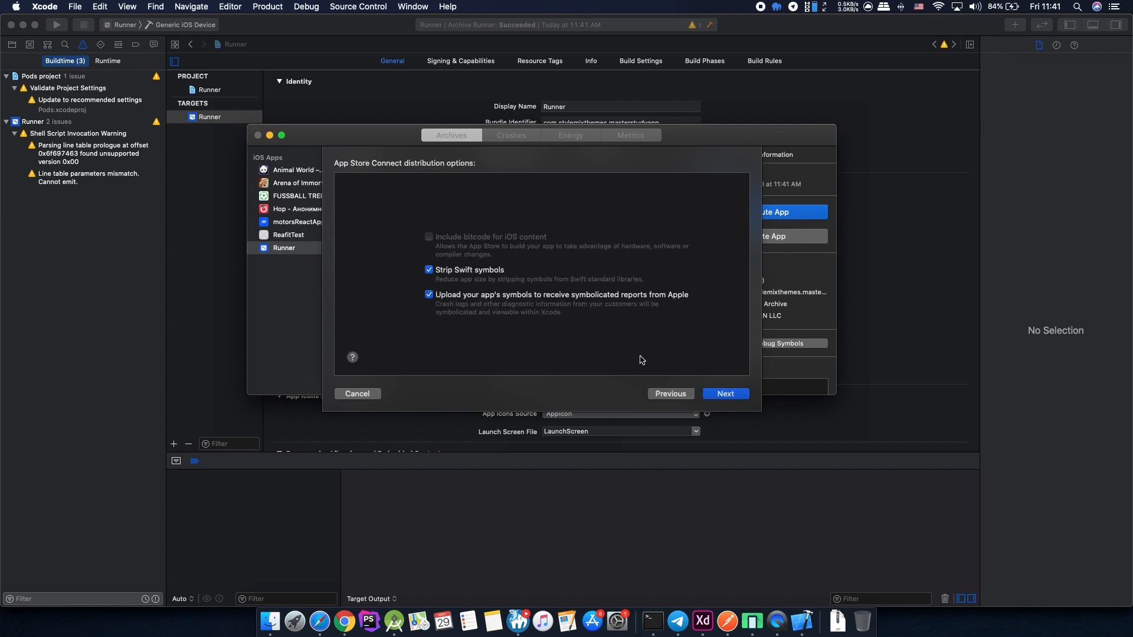
left_click(726, 395)
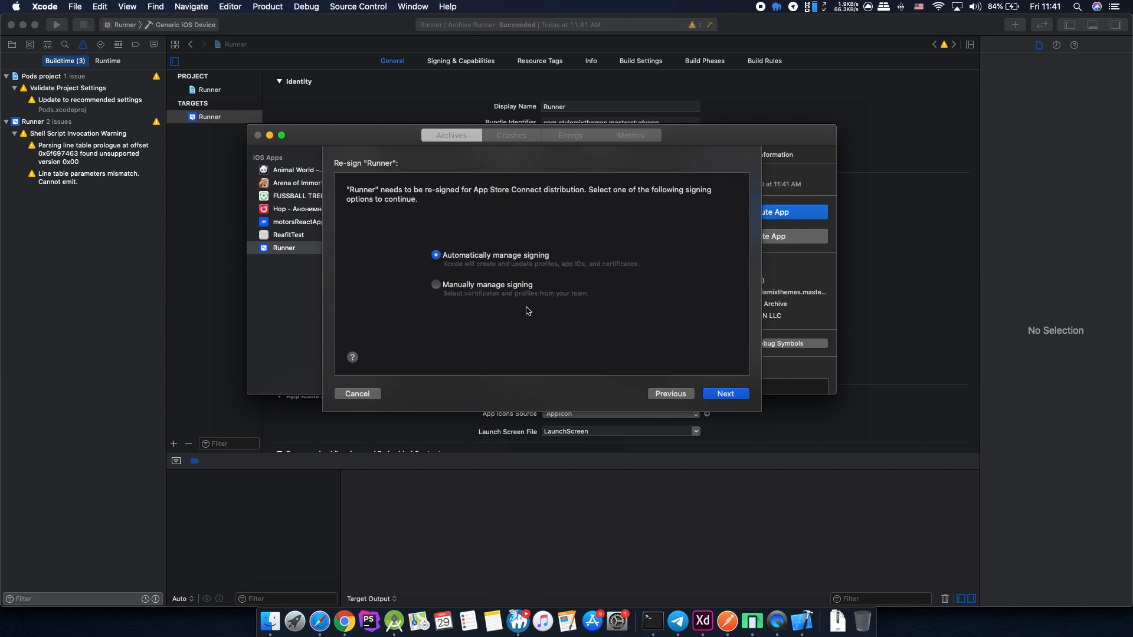
Choose manual signing with the MasterStudy profile for Runner.app and upload the reviewed build.
left_click(487, 287)
left_click(728, 399)
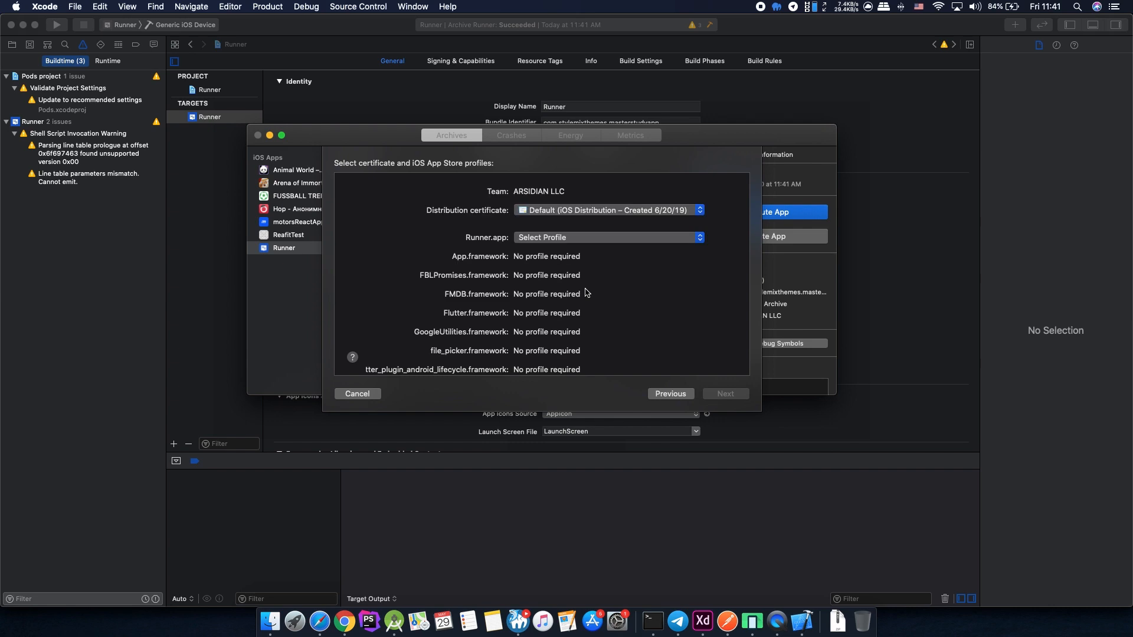
left_click(586, 238)
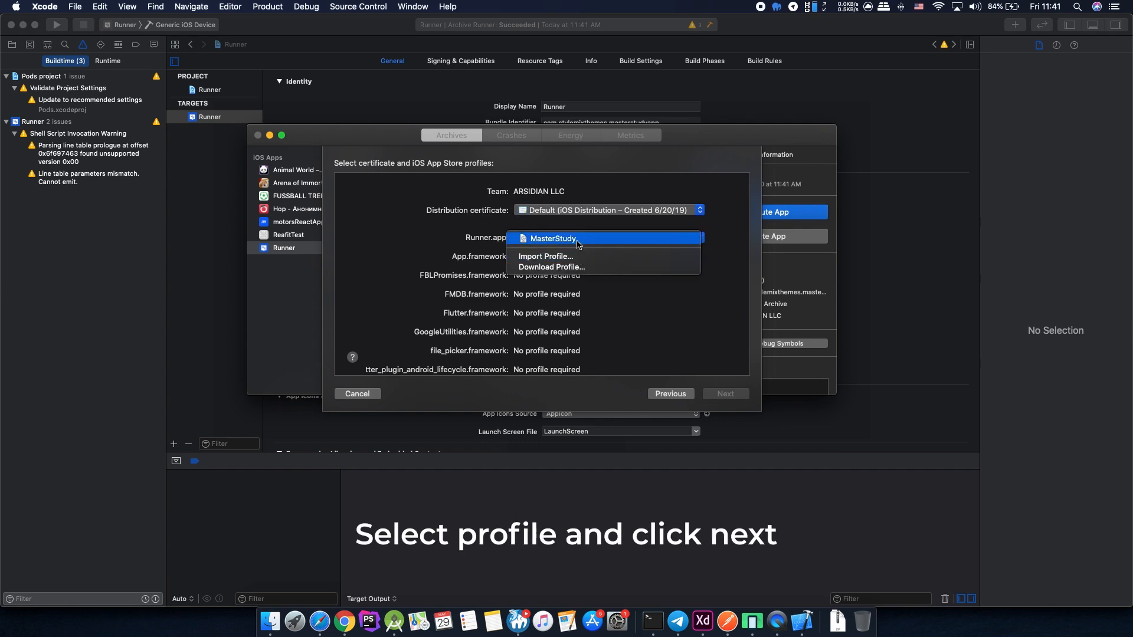
left_click(585, 241)
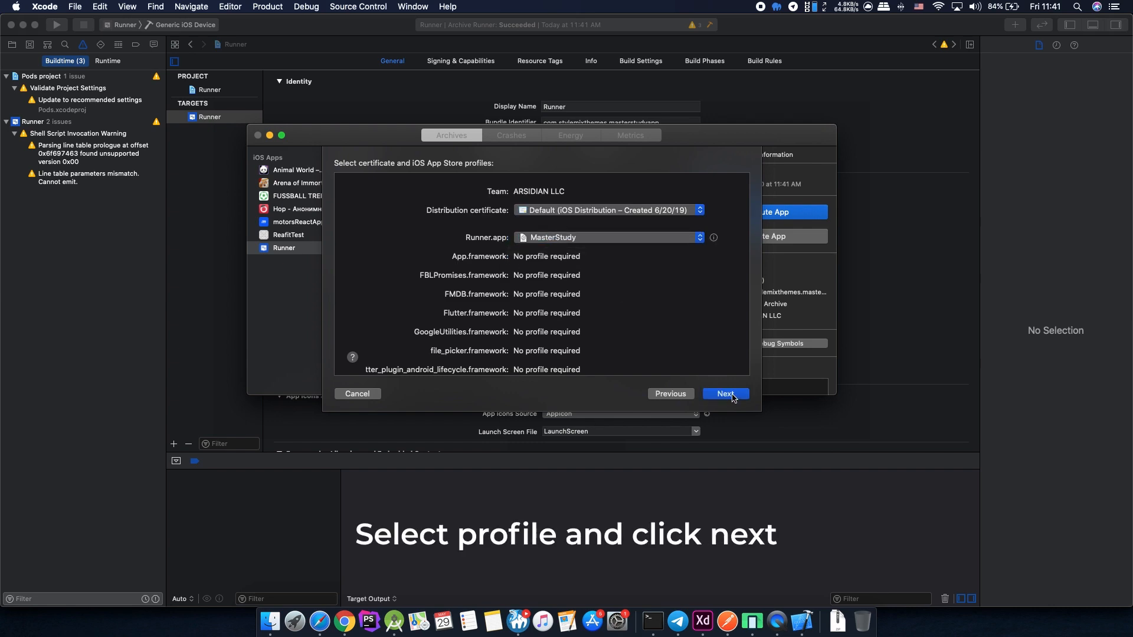
left_click(725, 394)
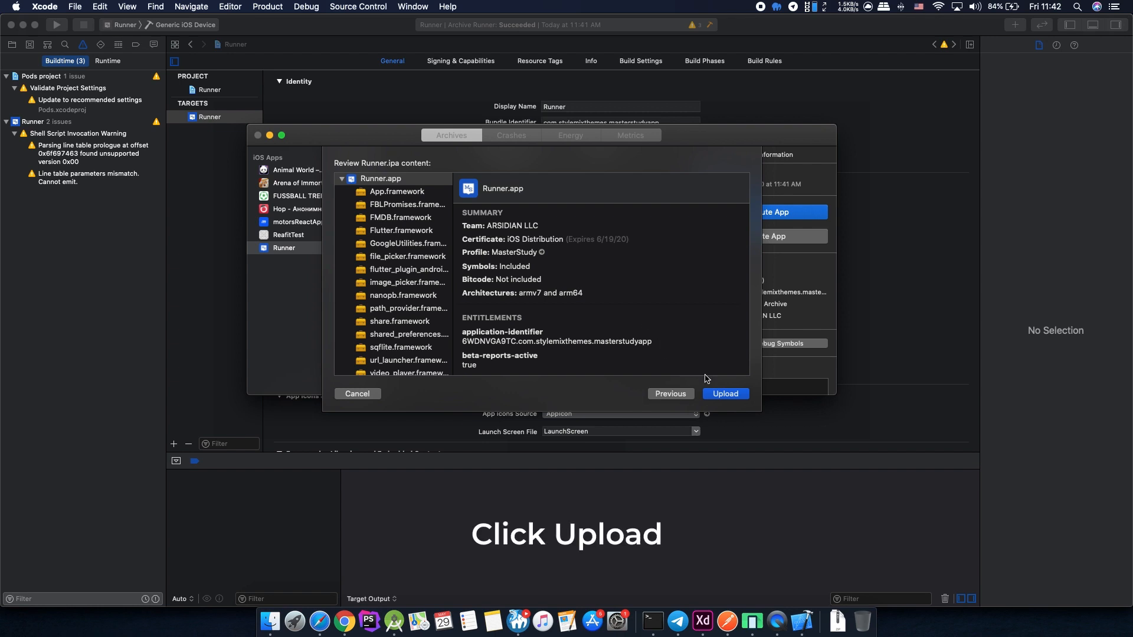
left_click(727, 395)
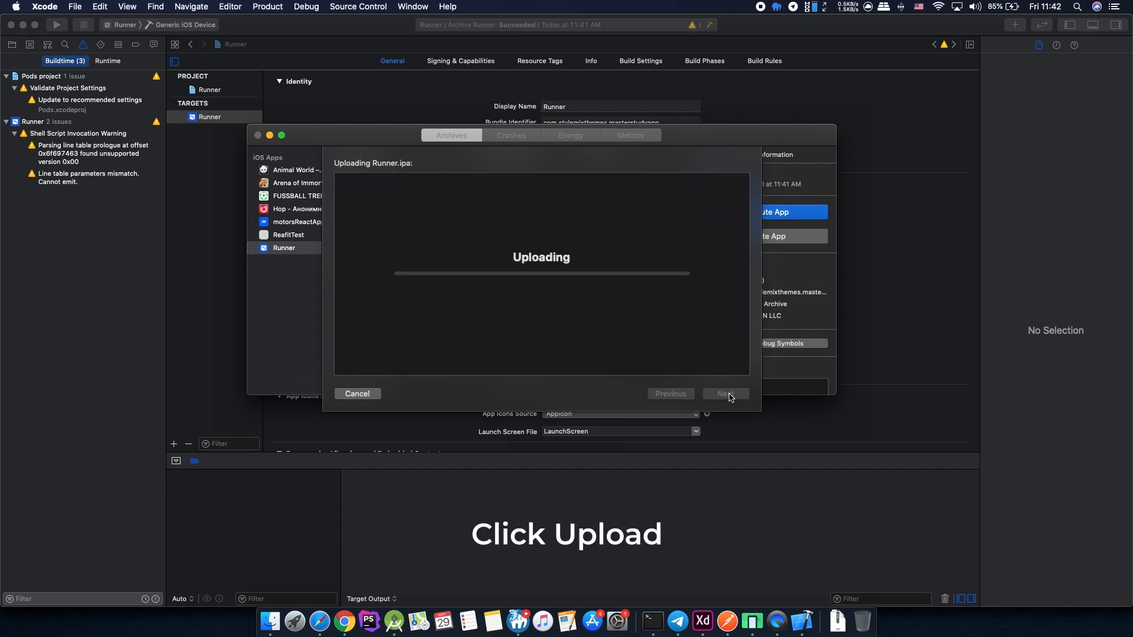